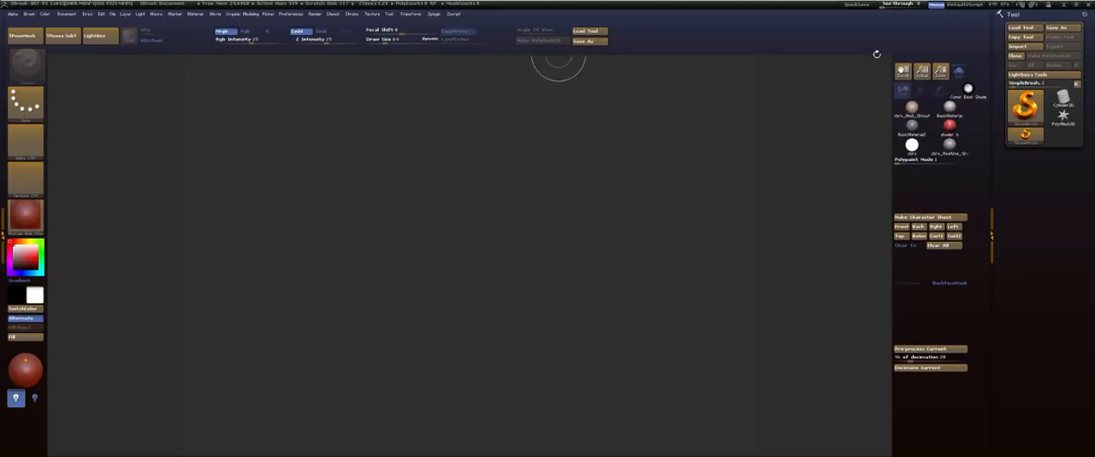
Open the DPS Render Project from the Render Settings folder, discarding changes to the current project
click(112, 15)
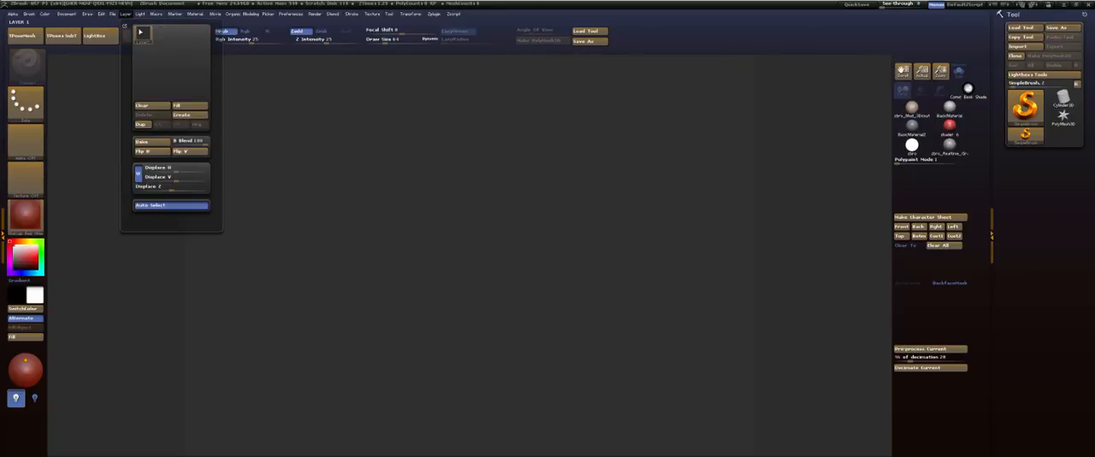
click(131, 30)
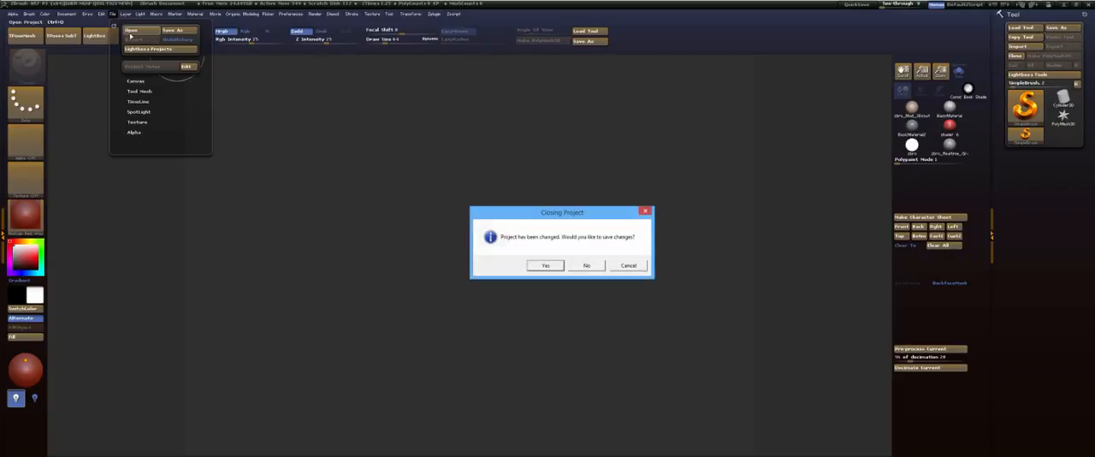
click(586, 267)
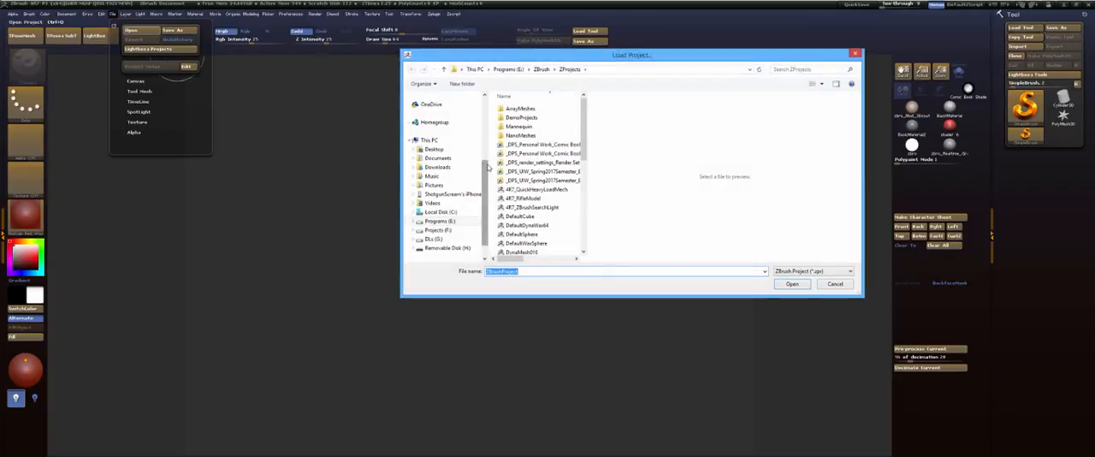
scroll(457, 180, up, 5)
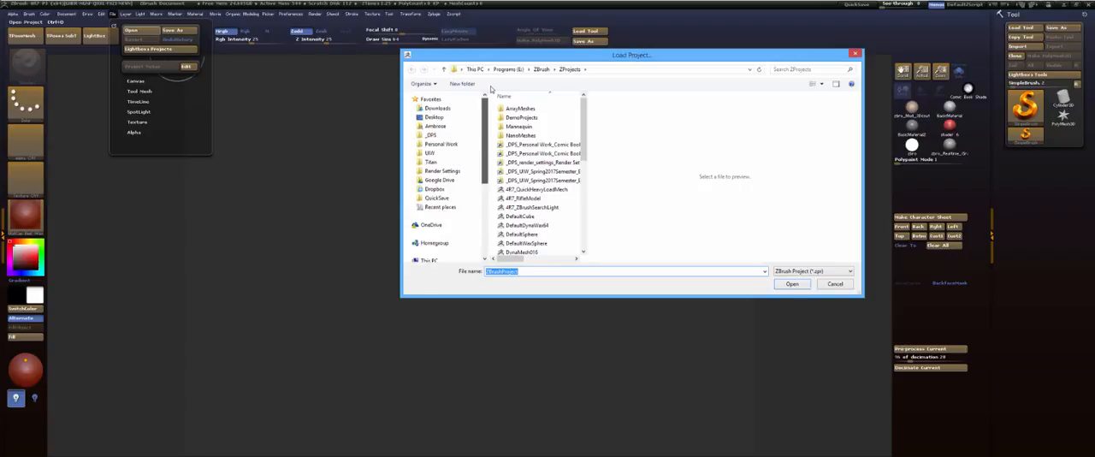
click(442, 170)
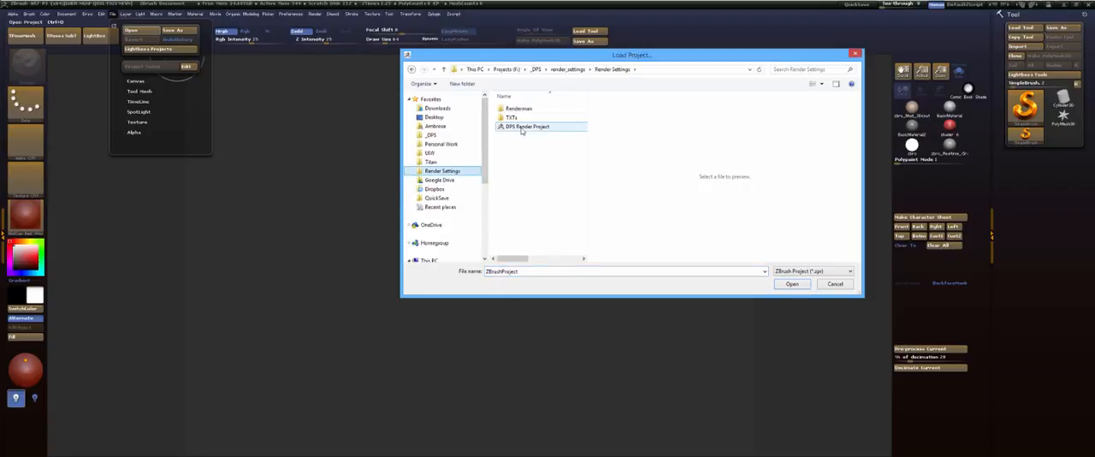
double_click(521, 128)
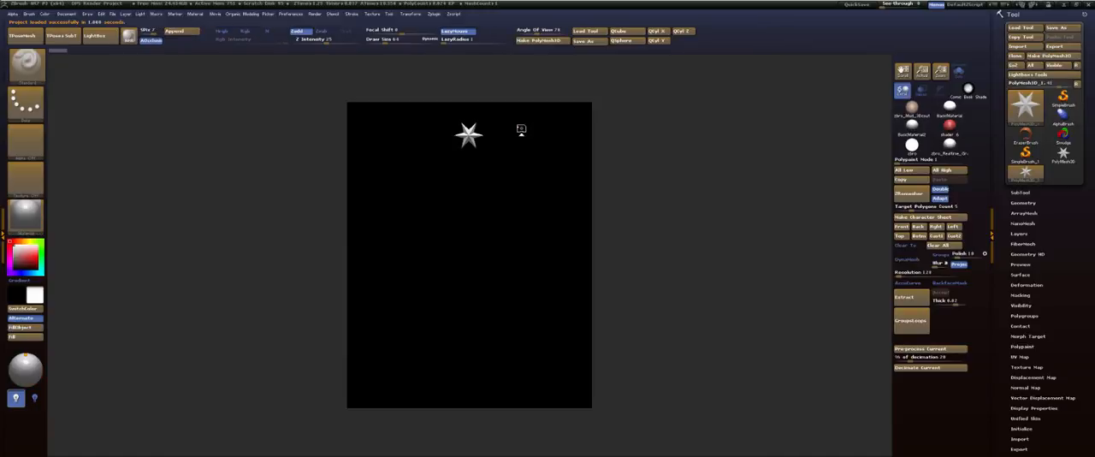
Load the BatmanMoneyShot03 ZTool from the MoneyShot3 folder inside Personal Work's Batman folder
click(1020, 28)
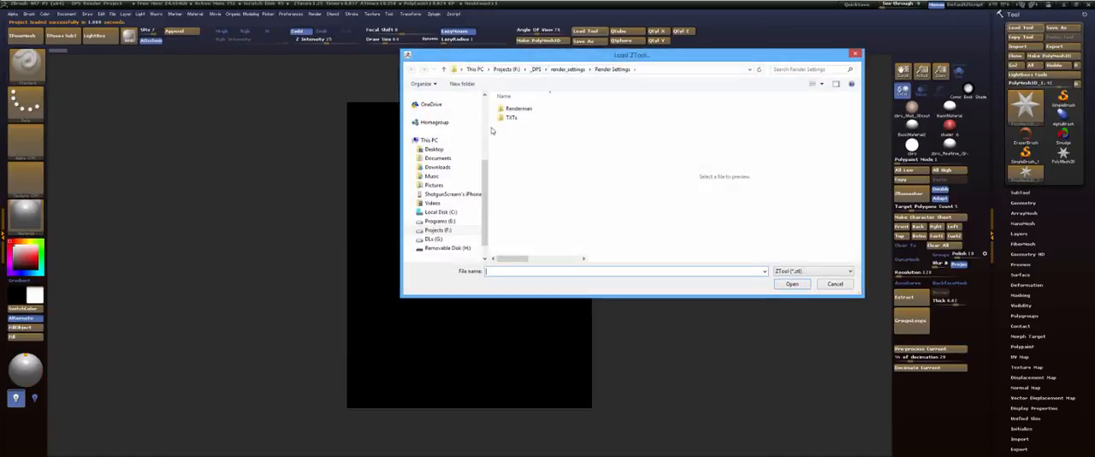
drag(487, 182, 488, 113)
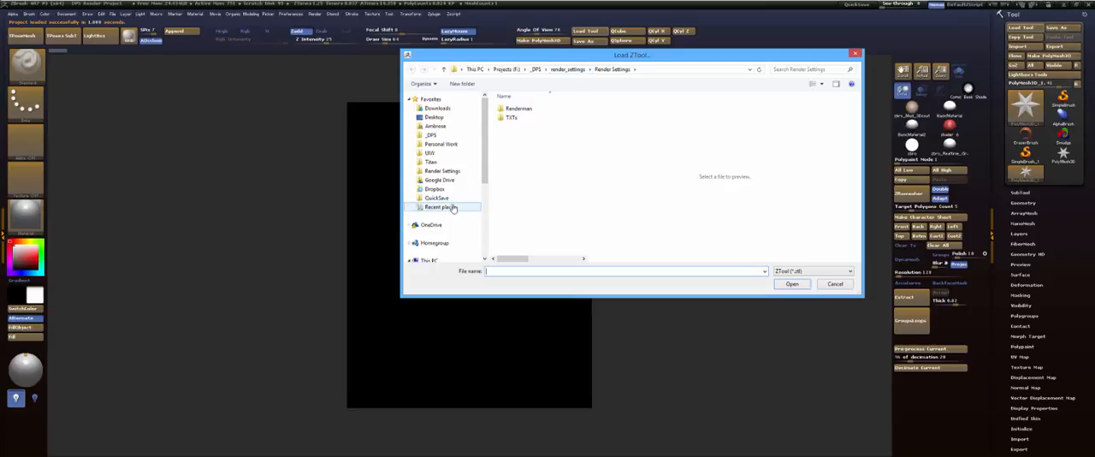
click(437, 143)
double_click(532, 136)
double_click(531, 109)
double_click(531, 109)
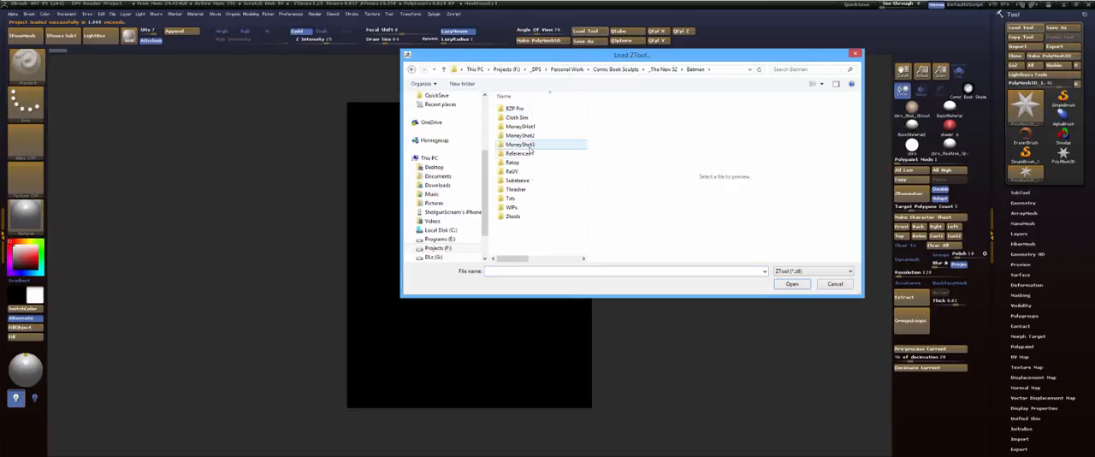
double_click(522, 145)
click(513, 231)
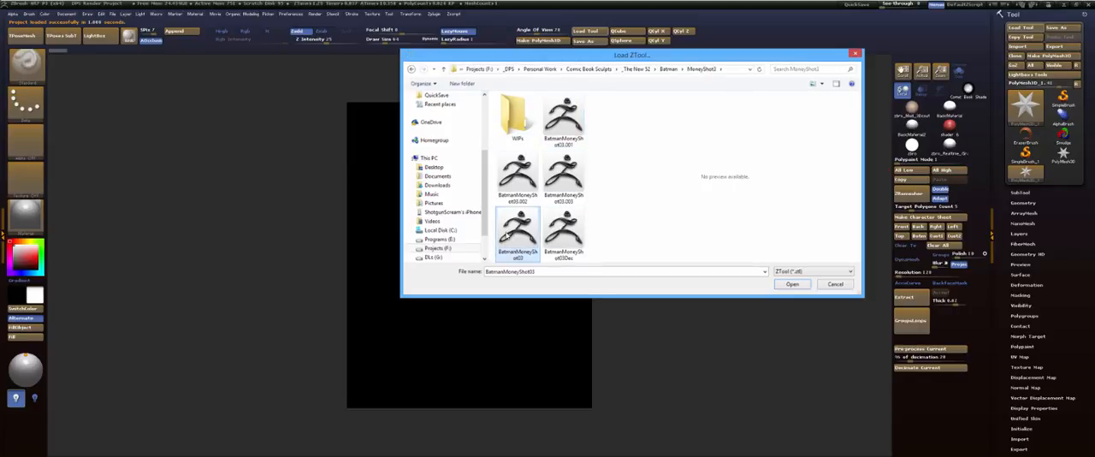
double_click(506, 234)
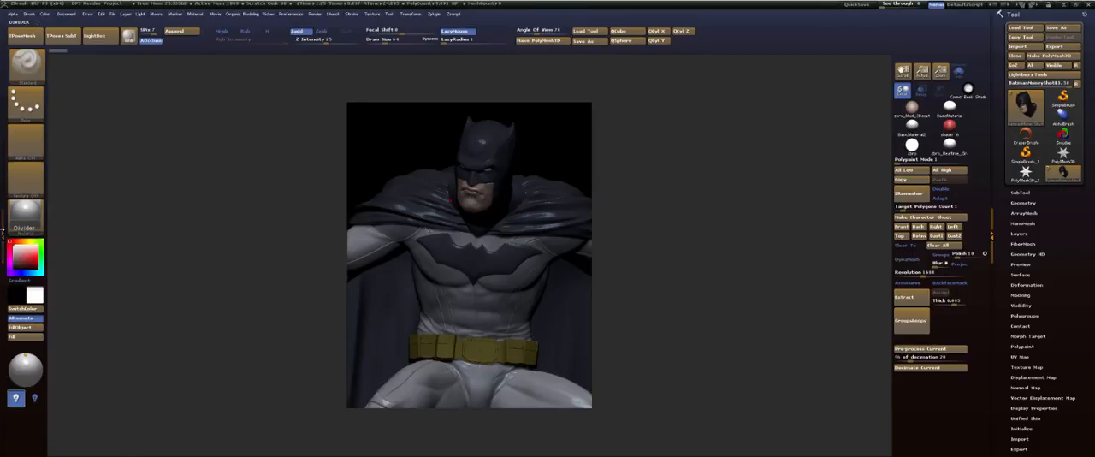
Dock the Light palette in the side tray and aim the main light at Batman from the front, slightly to the right
click(3, 228)
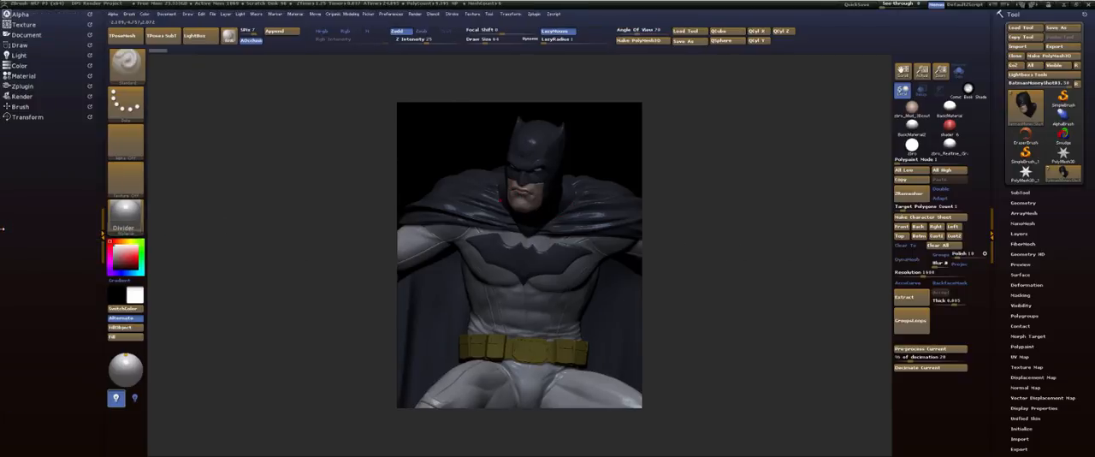
click(21, 54)
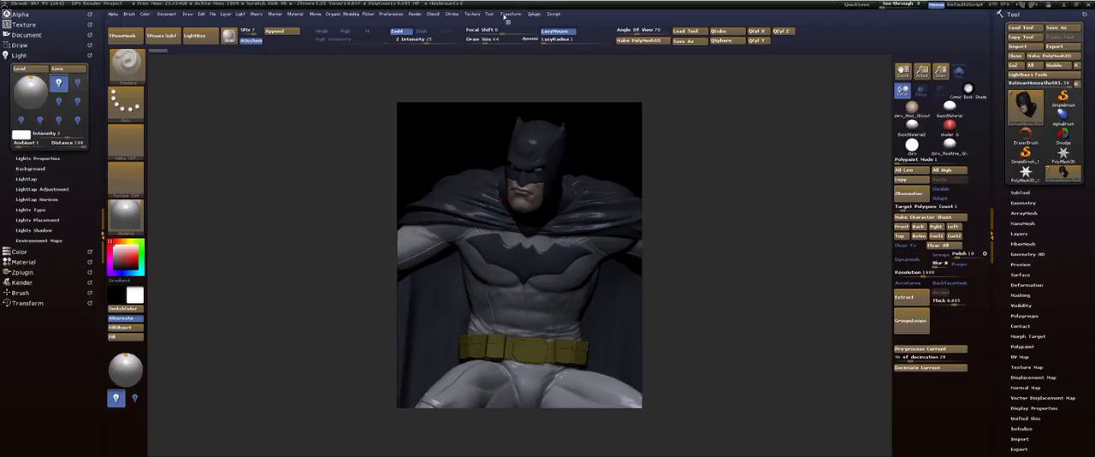
click(239, 16)
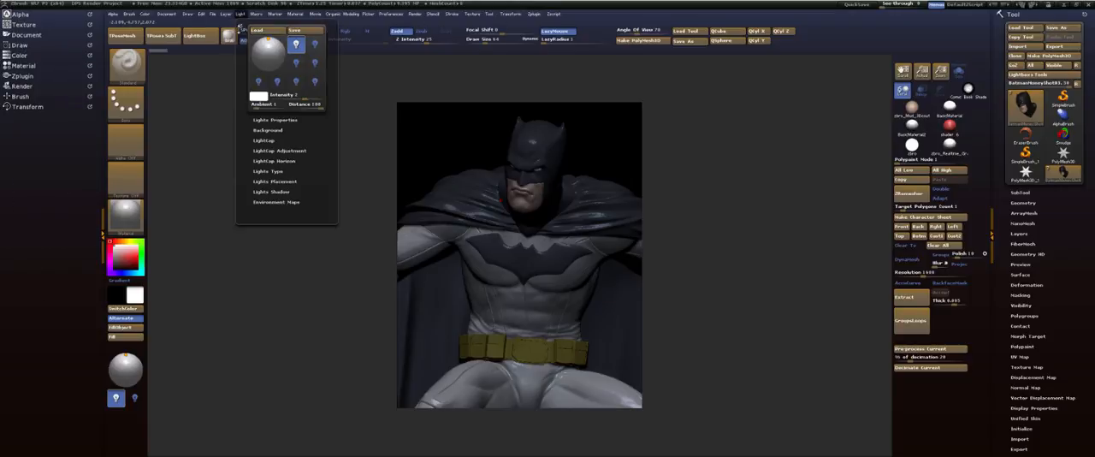
drag(241, 27, 4, 65)
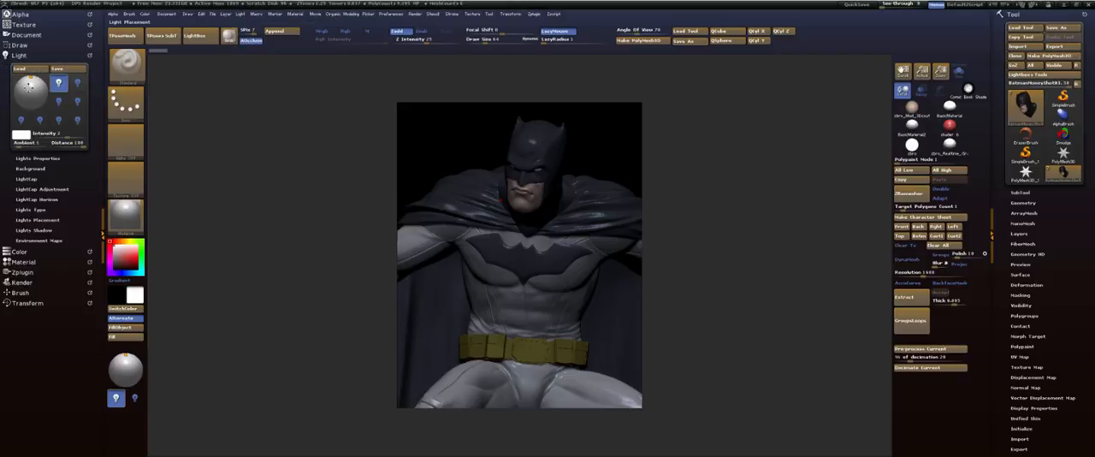
drag(31, 82, 35, 91)
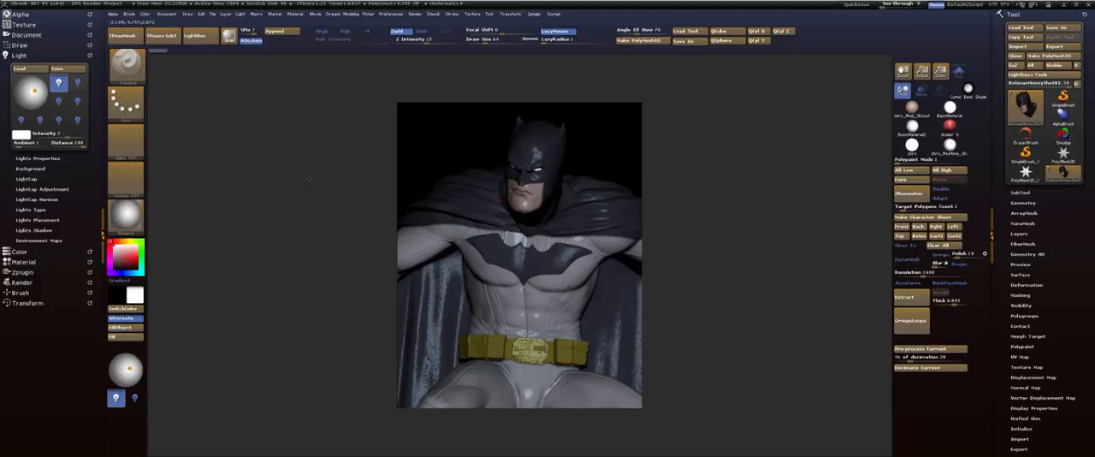
key(shift)
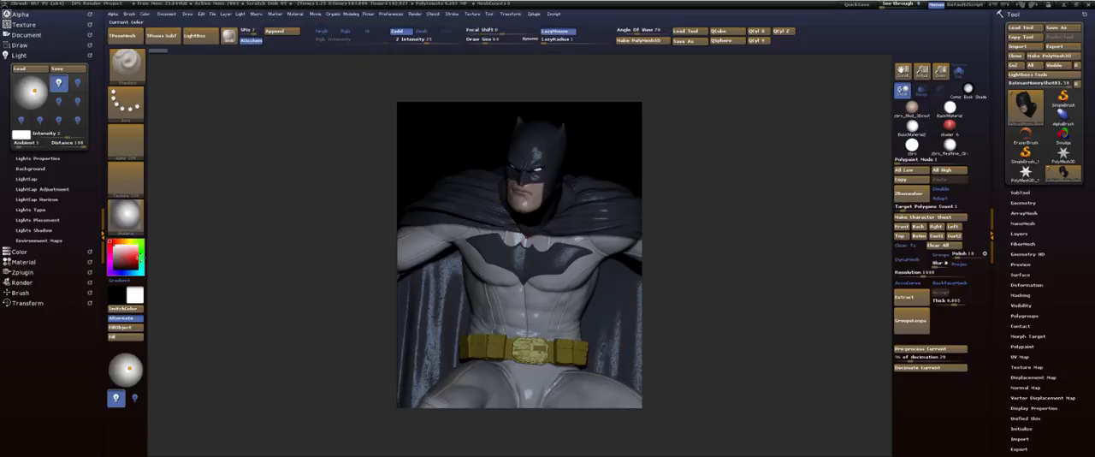
Load the DPS_Render Material file from the Render Settings folder into the material library
click(133, 224)
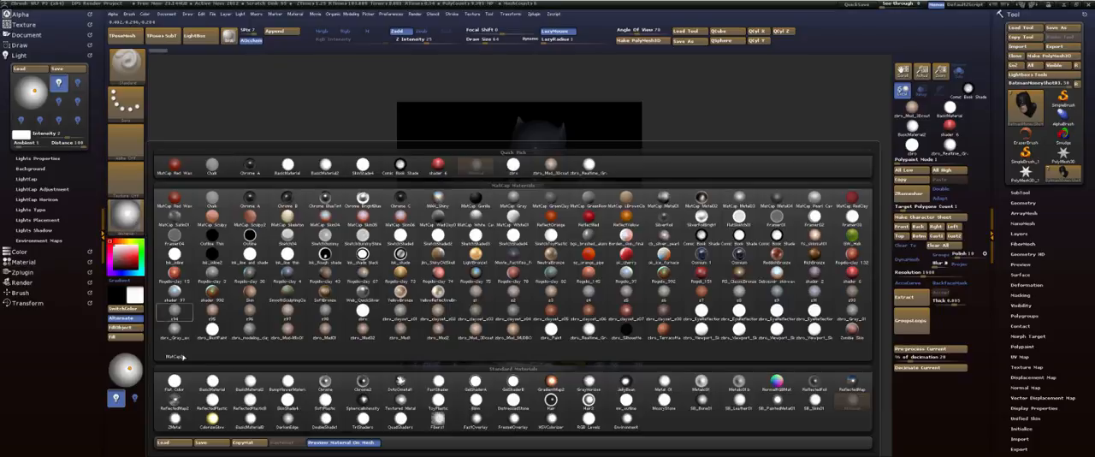
click(177, 446)
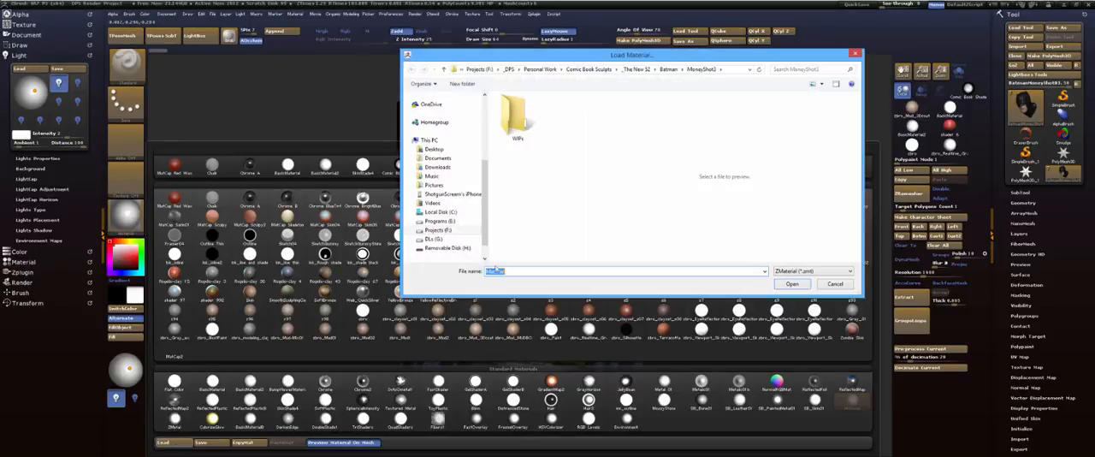
scroll(483, 148, up, 4)
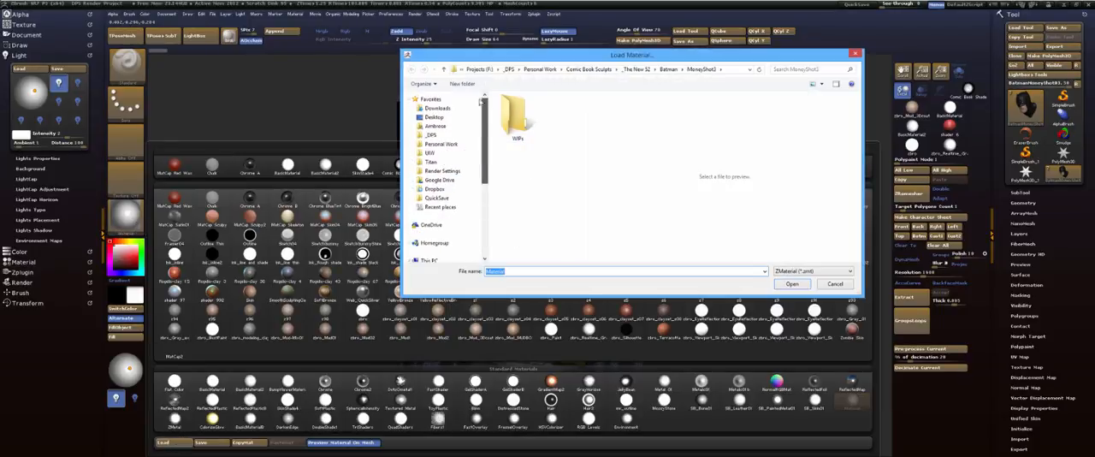
click(443, 171)
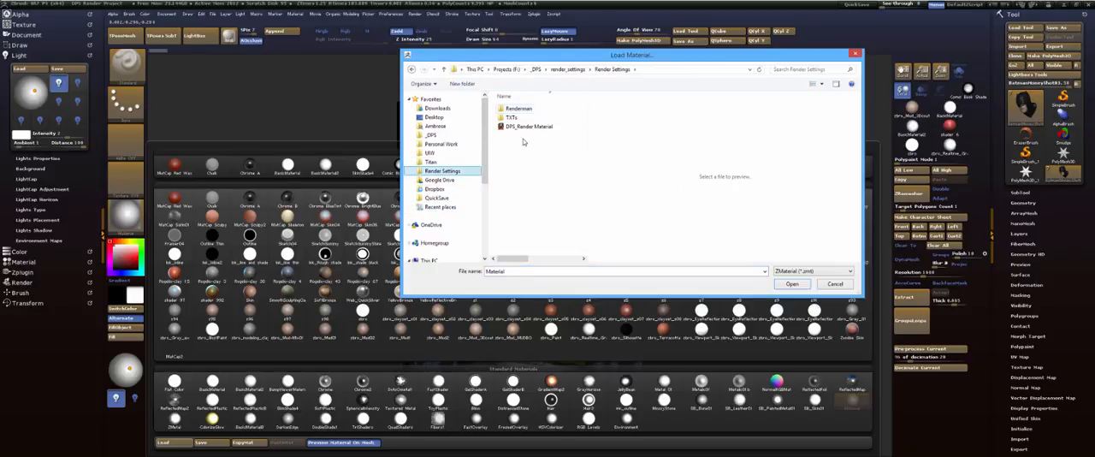
double_click(525, 127)
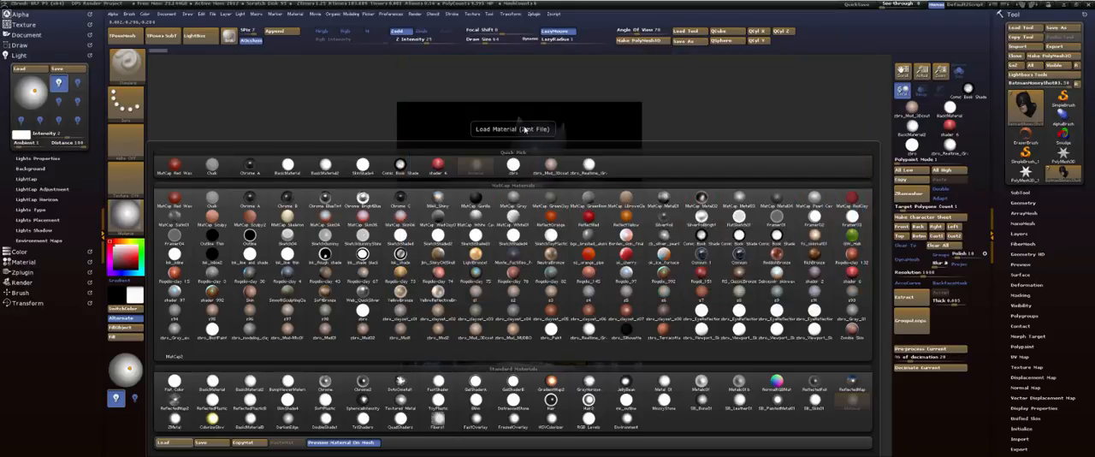
Keep DPS_Render Material as the current material and render the Batman figure with BPR
mouse_move(131, 226)
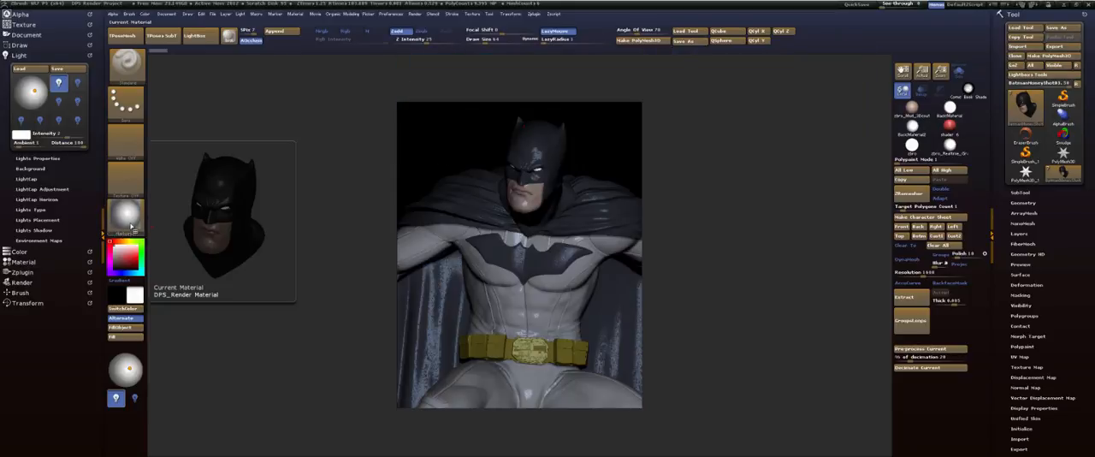
click(129, 221)
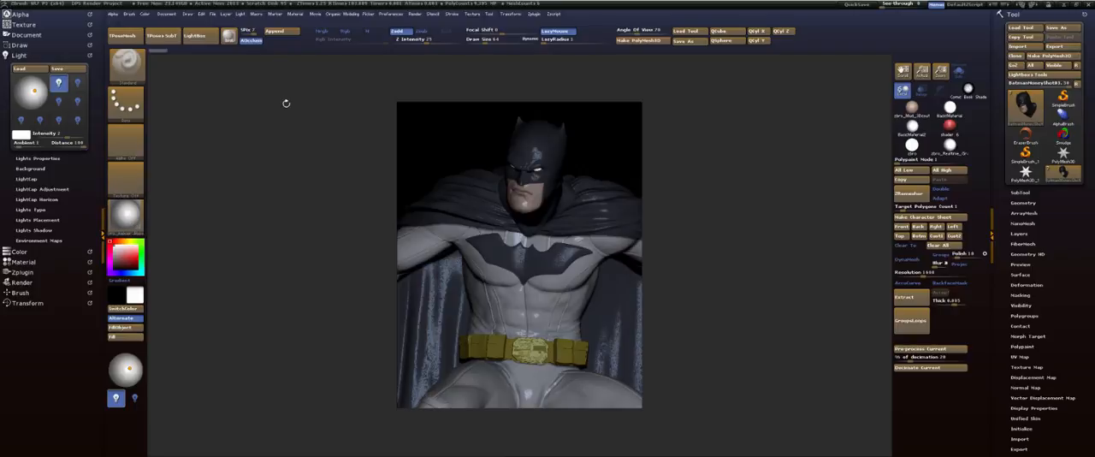
key(shift+r)
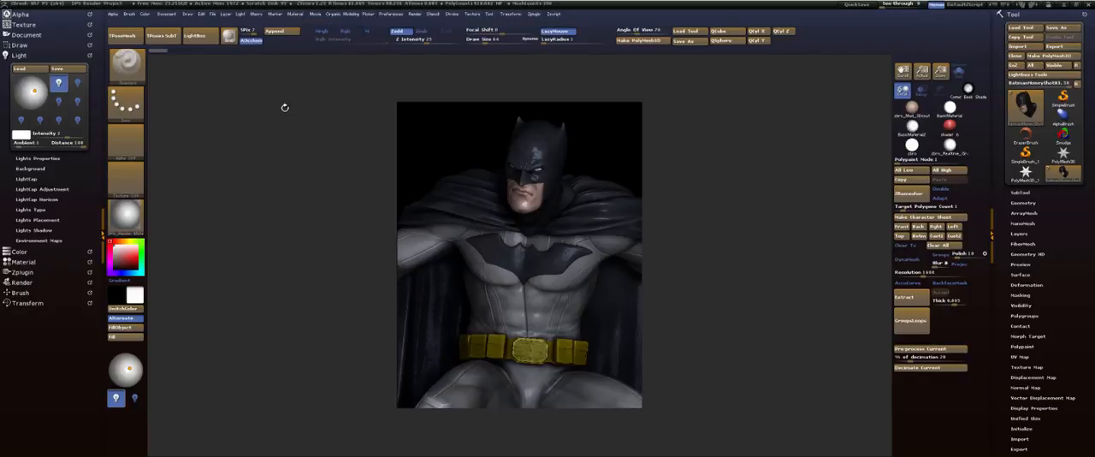
Start an image export of the rendered document and go to the WIPs folder inside MoneyShot3
click(169, 15)
click(219, 87)
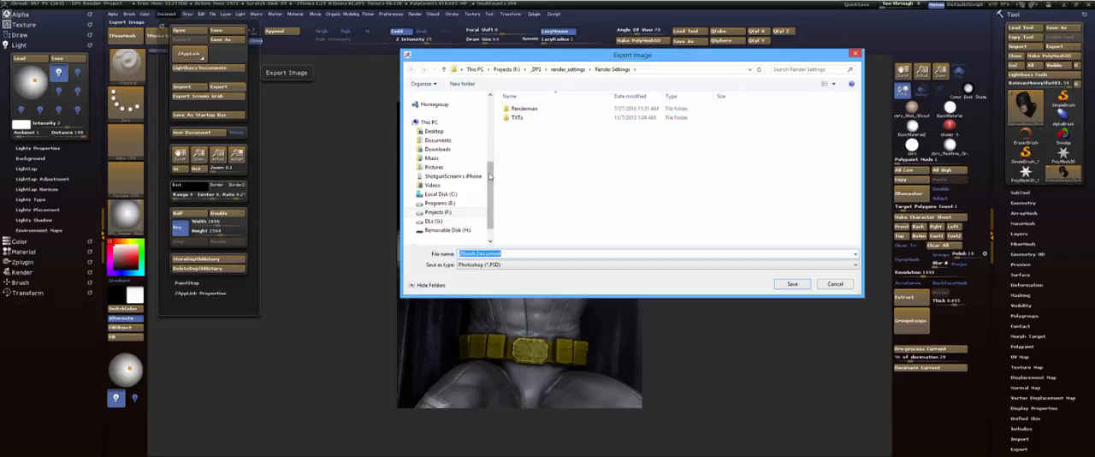
scroll(462, 171, up, 5)
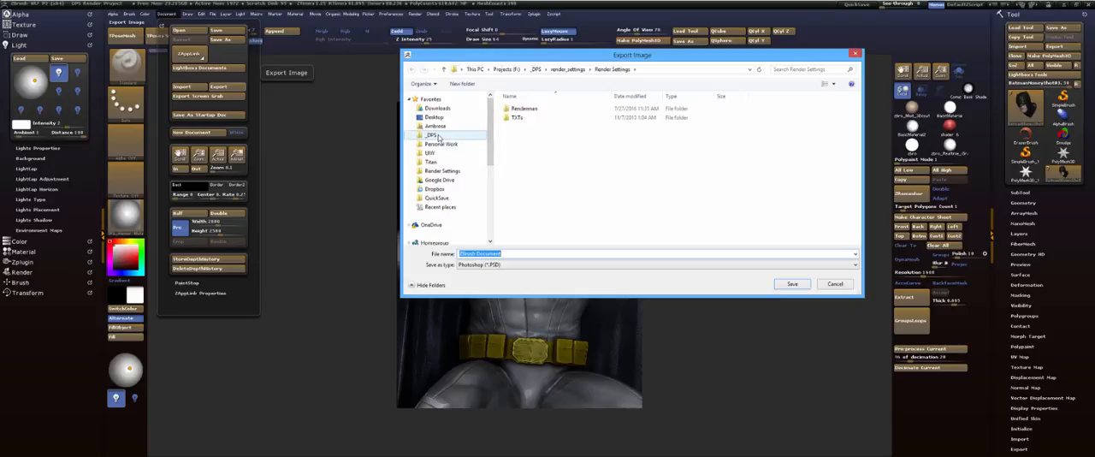
click(440, 209)
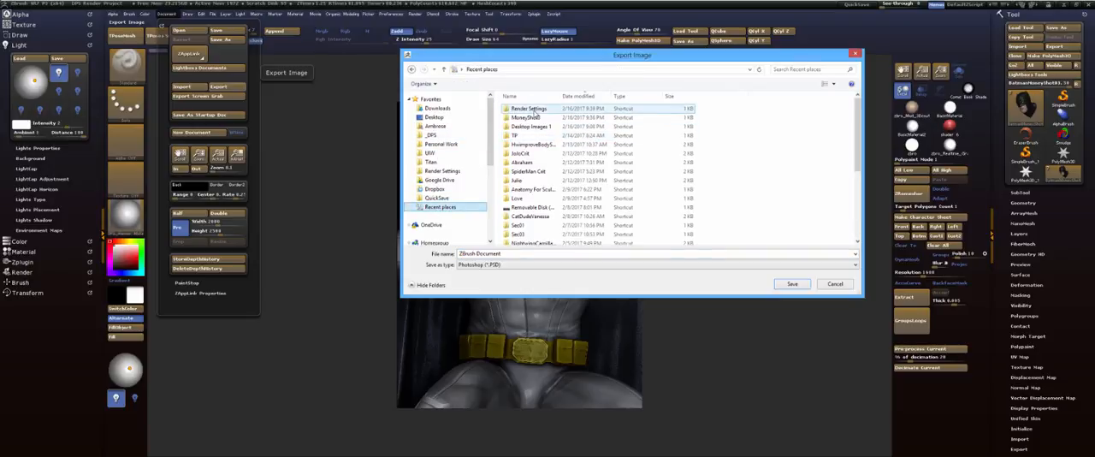
double_click(532, 118)
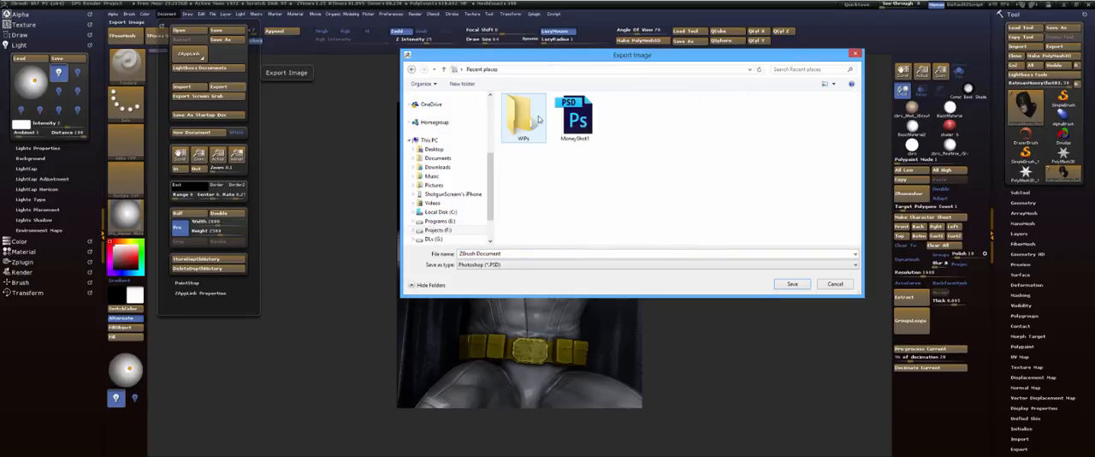
click(523, 126)
double_click(523, 127)
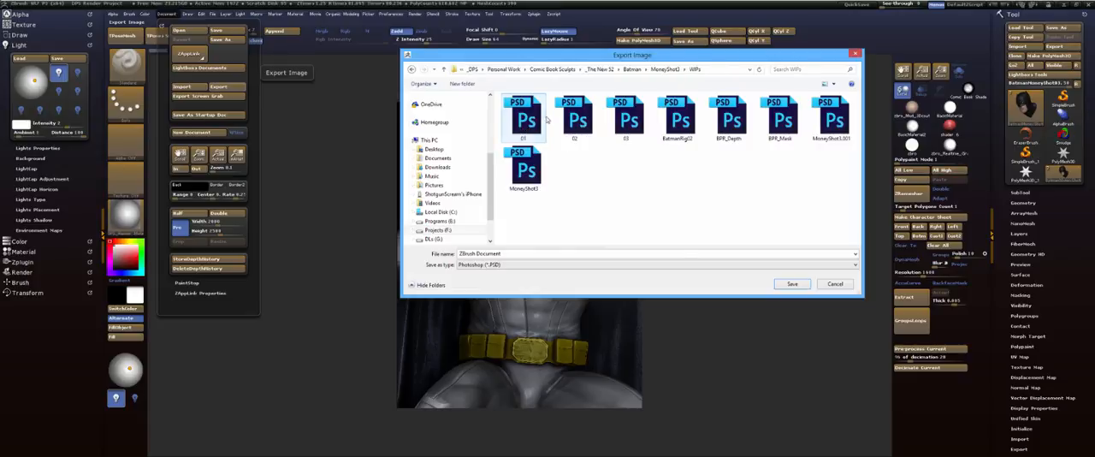
Create a subfolder named UIW in WIPs and export the render into it as Photoshop file 01
click(462, 84)
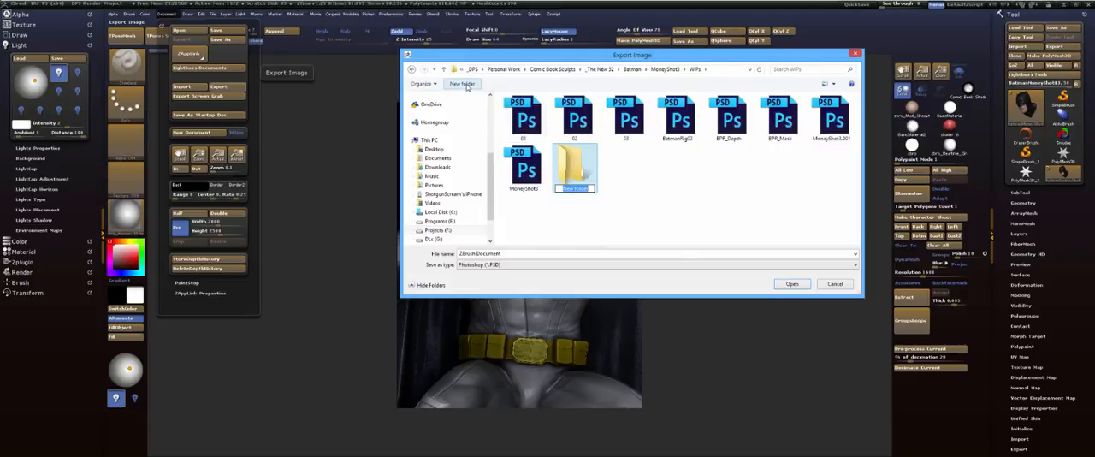
text(UW)
key(Return)
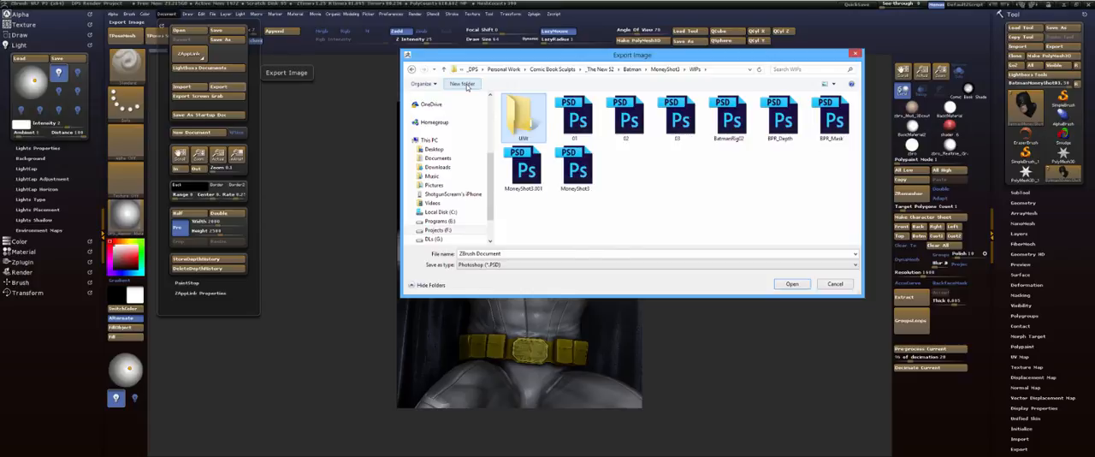
key(Return)
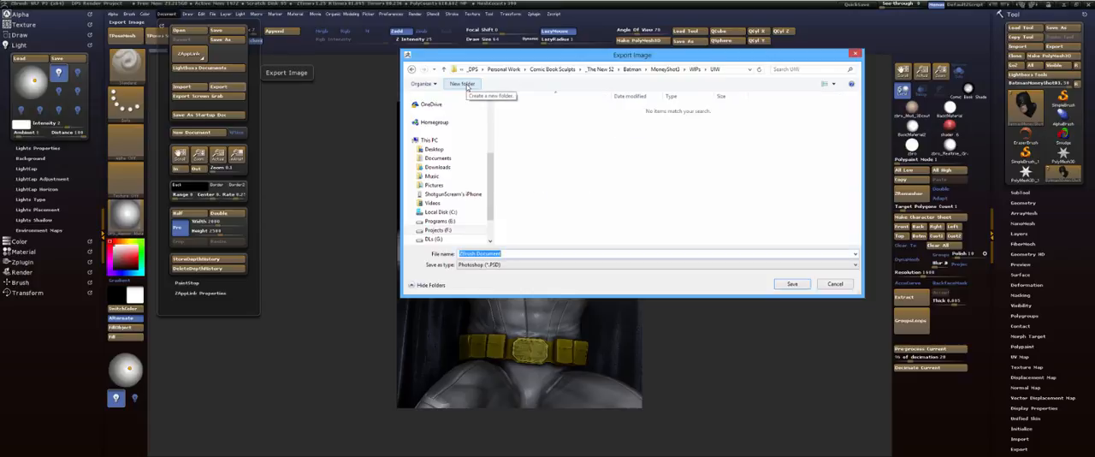
text(01)
key(Return)
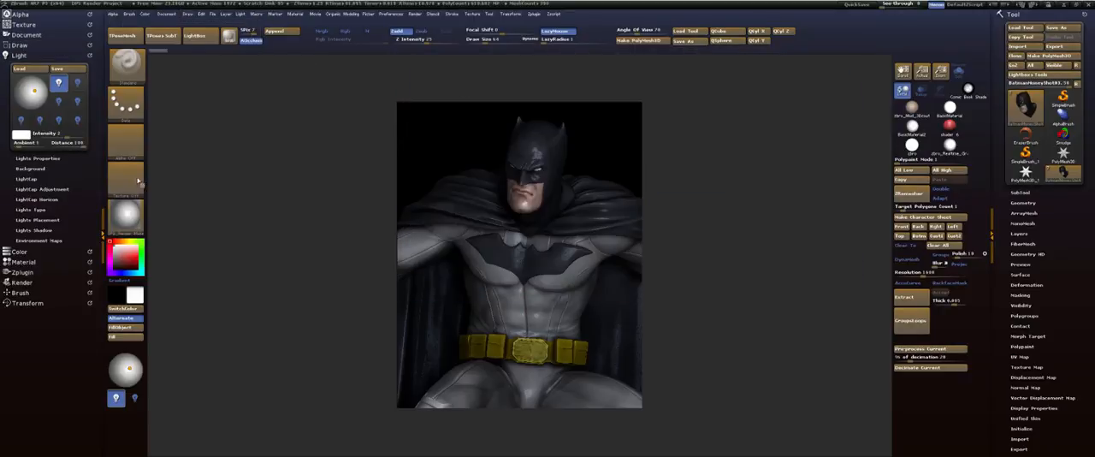
Move the main light to the far left so it illuminates Batman from that side
click(33, 91)
drag(33, 91, 15, 91)
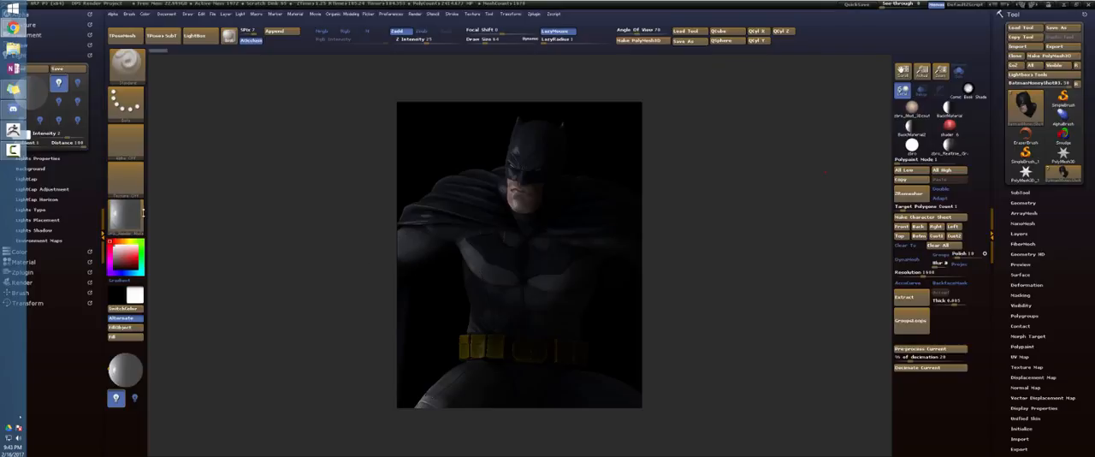
Export the side-lit render into the UIW folder as Photoshop file 02
click(174, 13)
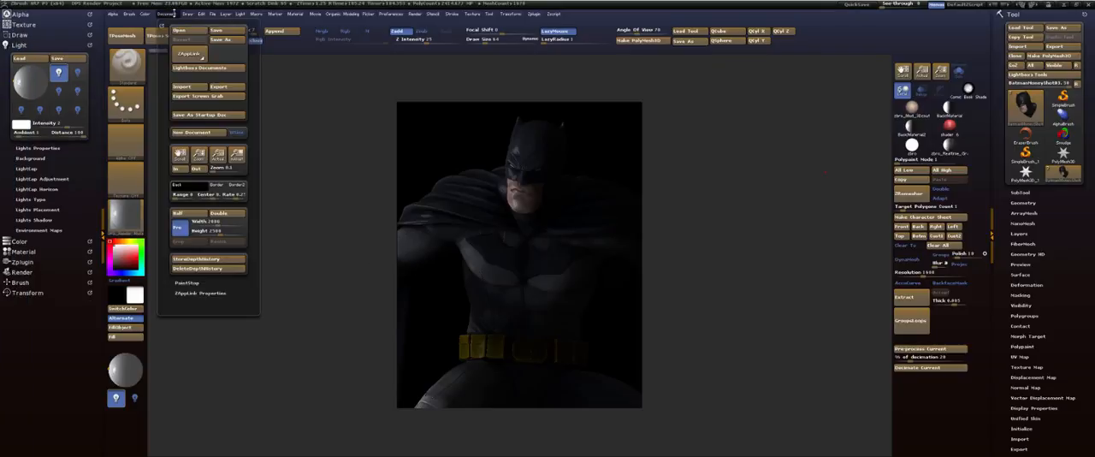
click(226, 90)
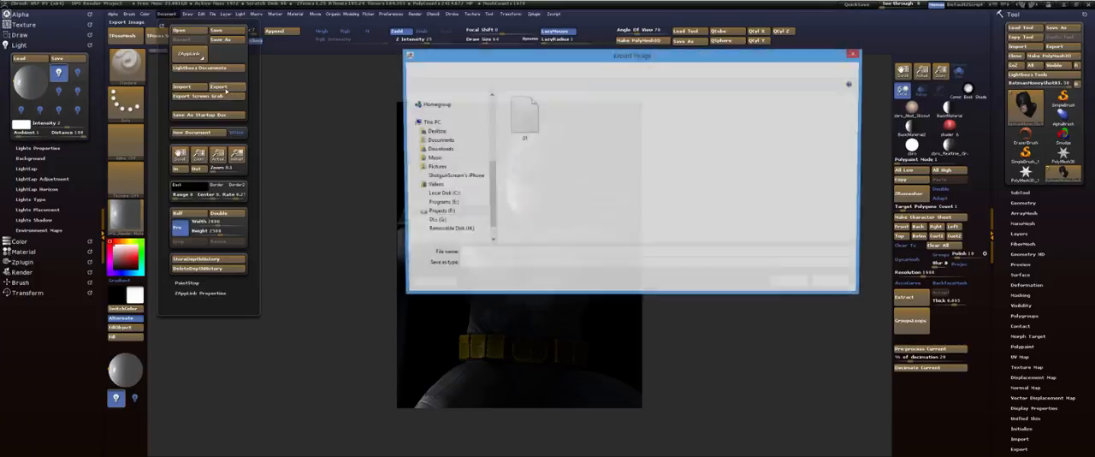
text(02)
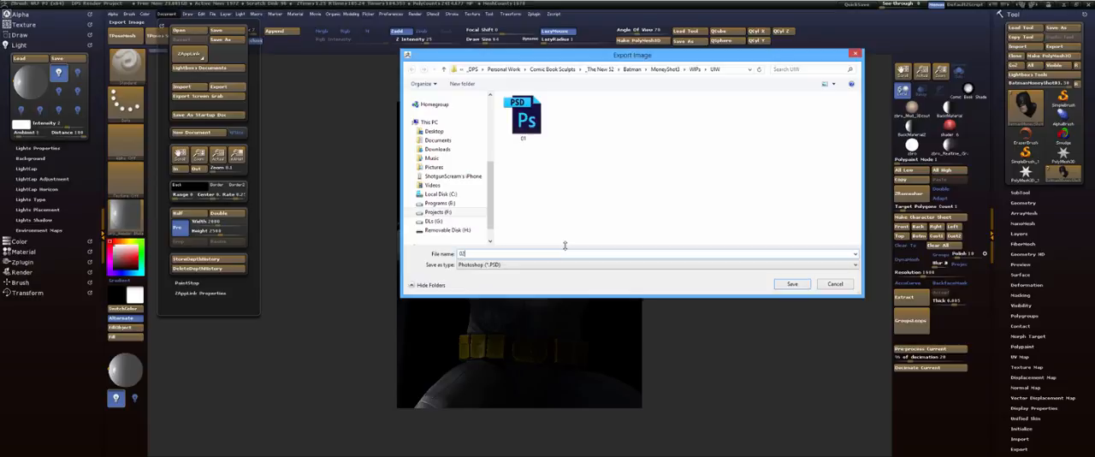
key(Return)
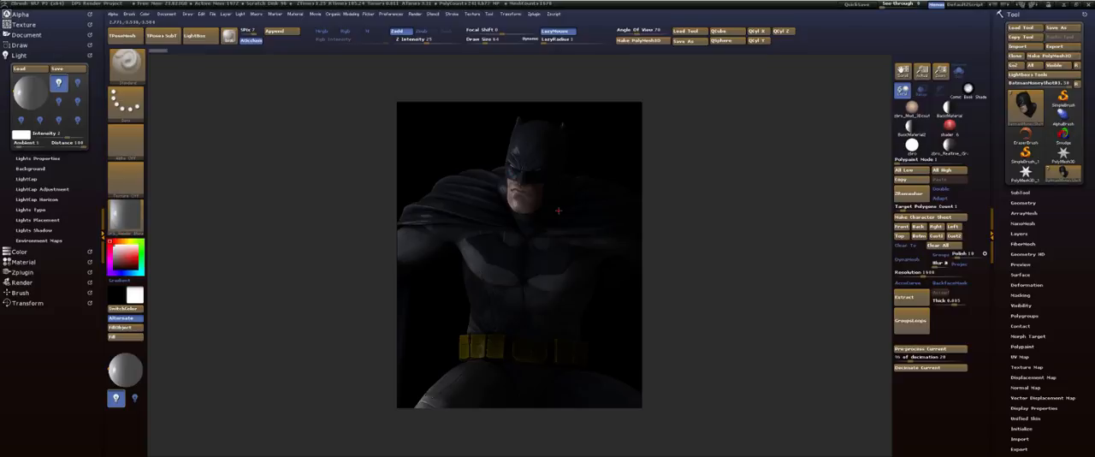
Switch the current material to BasicMaterial2 and turn off the polypaint display on all Batman subtools
click(125, 226)
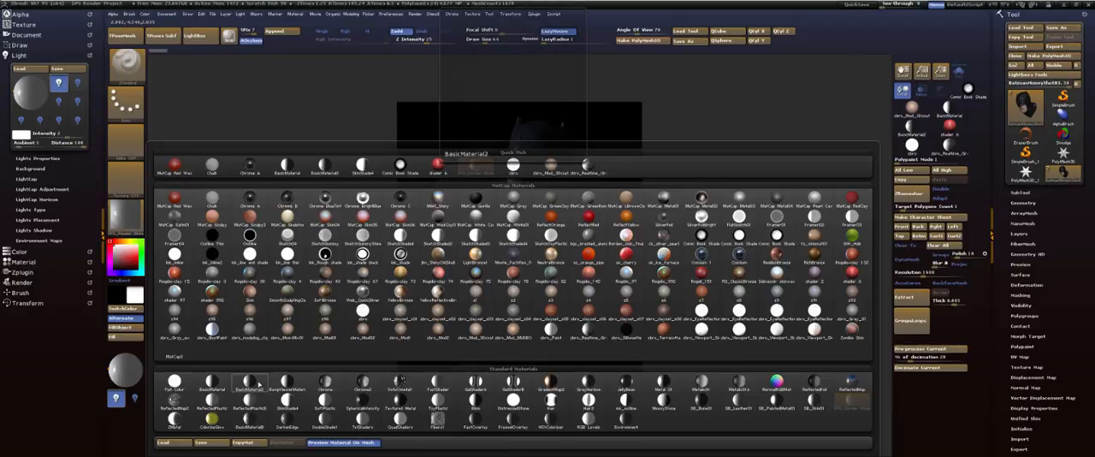
click(257, 383)
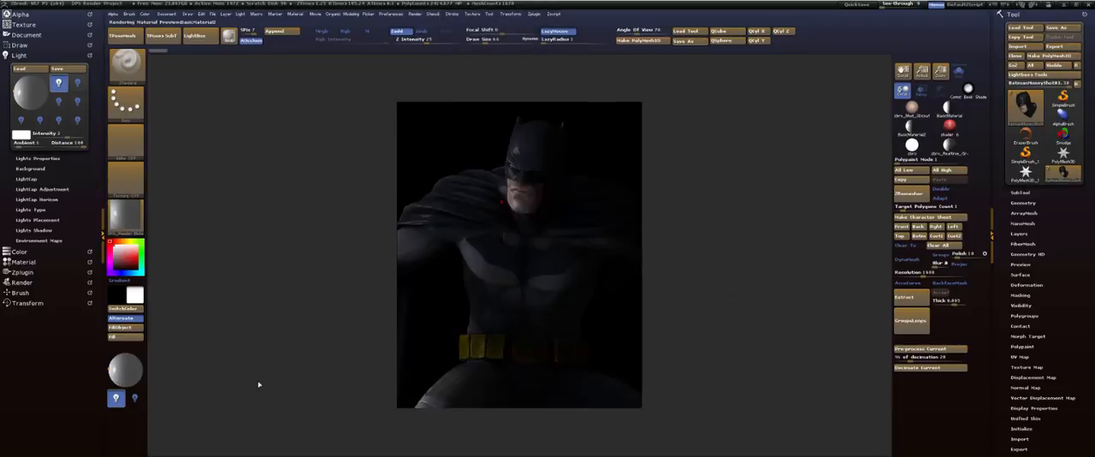
click(1024, 192)
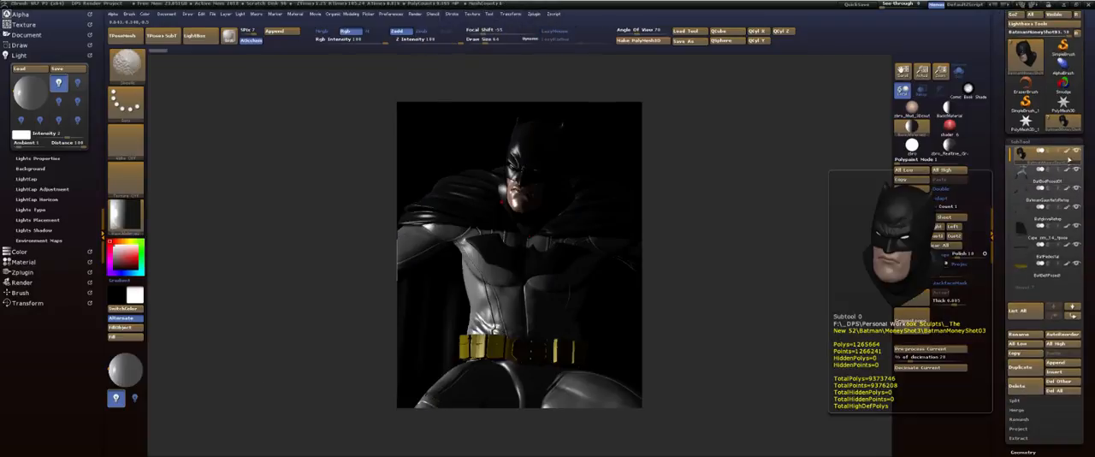
shift+click(1066, 153)
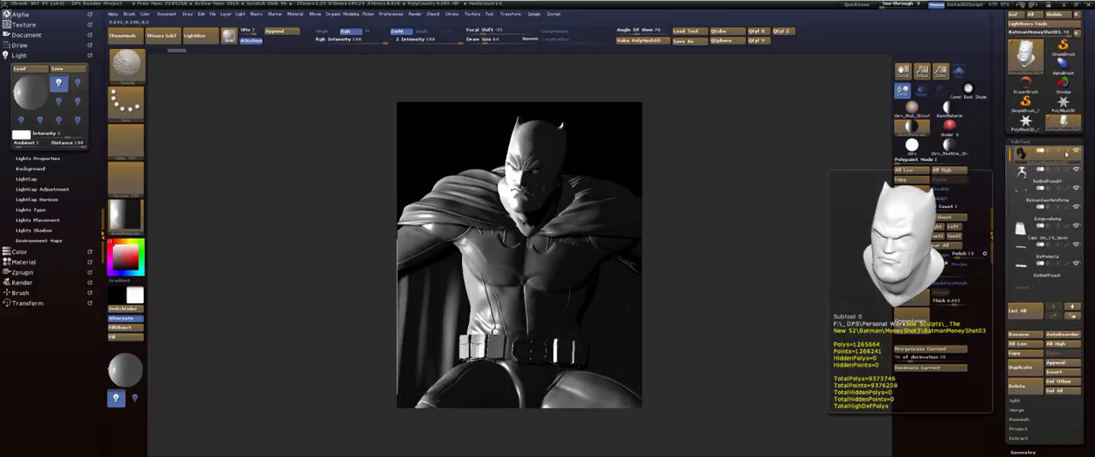
key(shift)
shift+click(1067, 154)
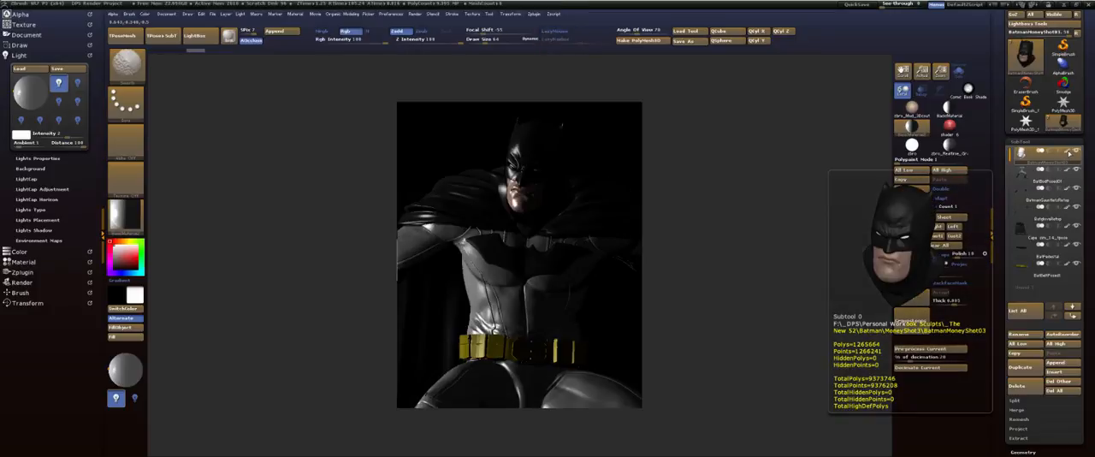
shift+click(1067, 153)
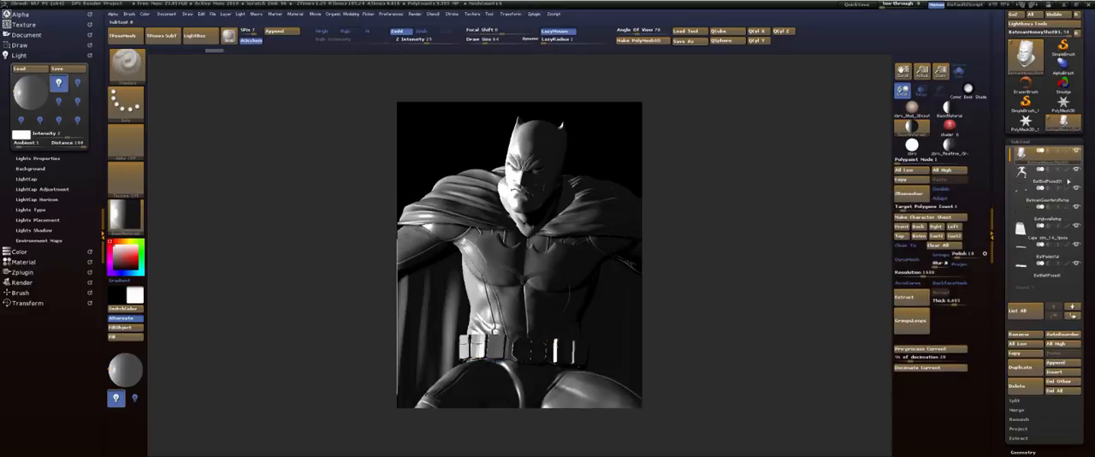
mouse_move(1068, 264)
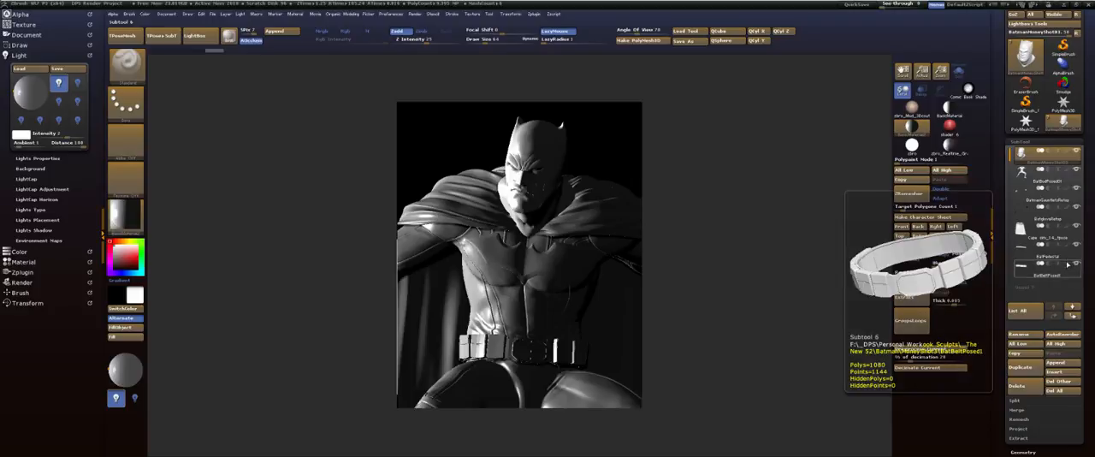
shift+click(1067, 153)
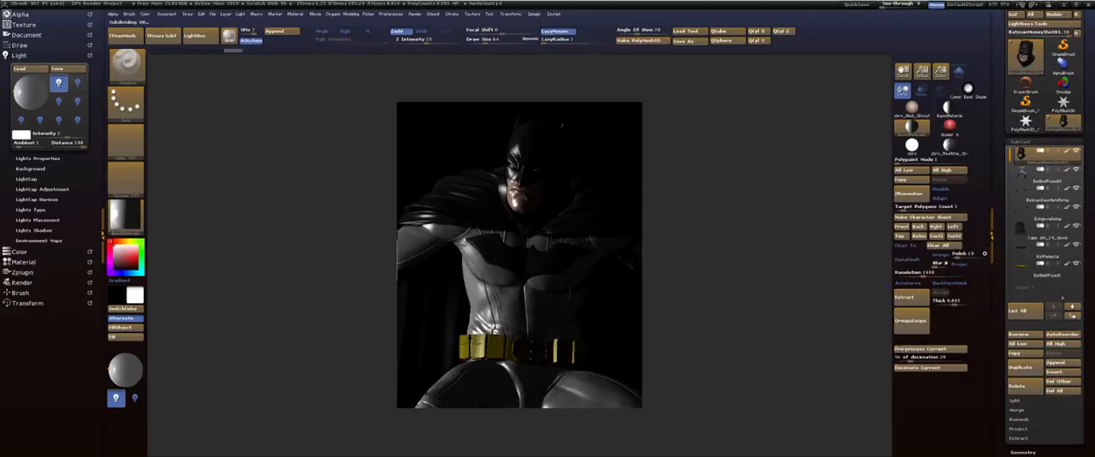
shift+click(1067, 154)
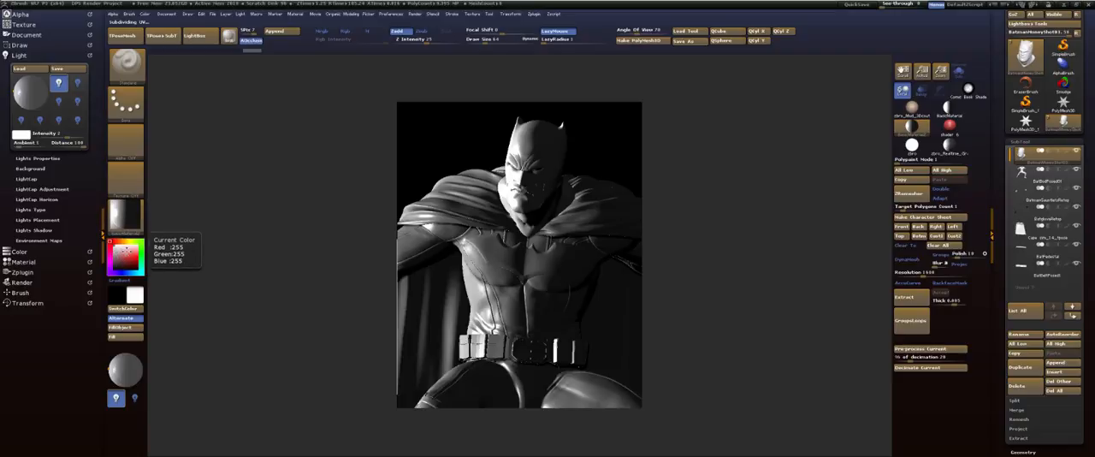
Set the current color to black so the unpainted Batman figure shows only its specular highlights
click(125, 255)
drag(125, 257, 109, 274)
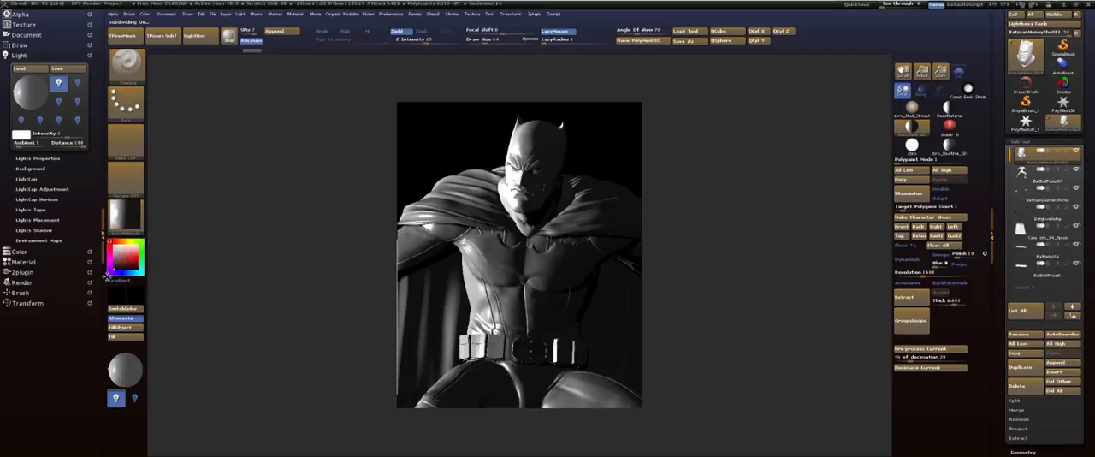
click(249, 231)
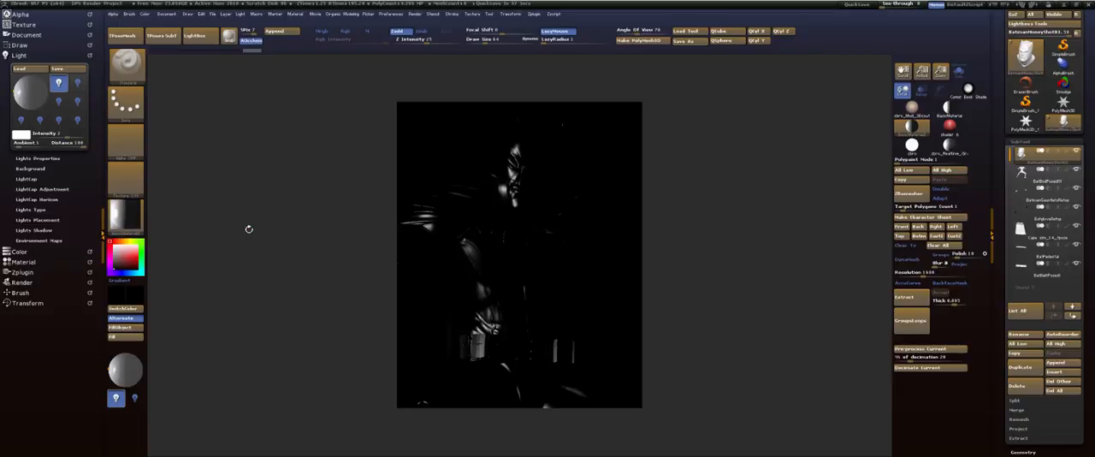
Raise the Specular modifier of BasicMaterial2 to 100
click(33, 262)
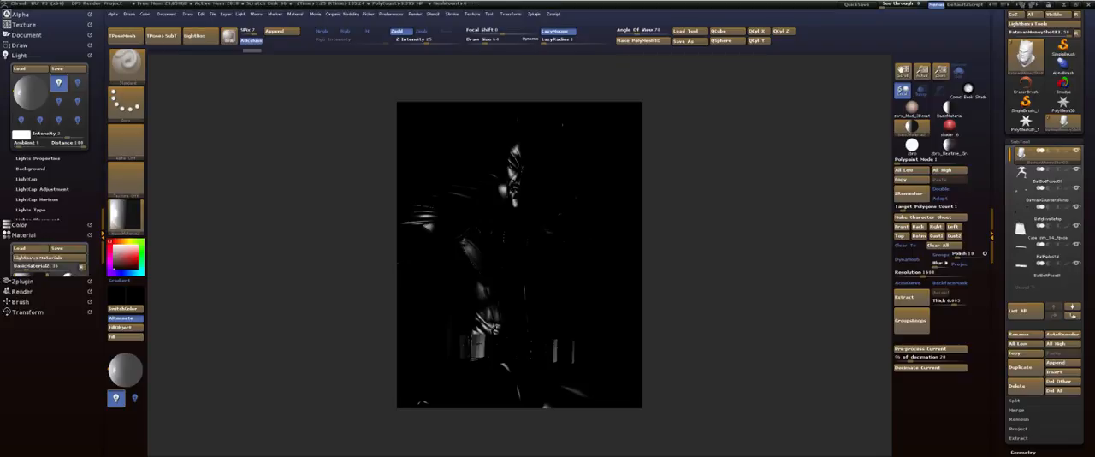
click(297, 15)
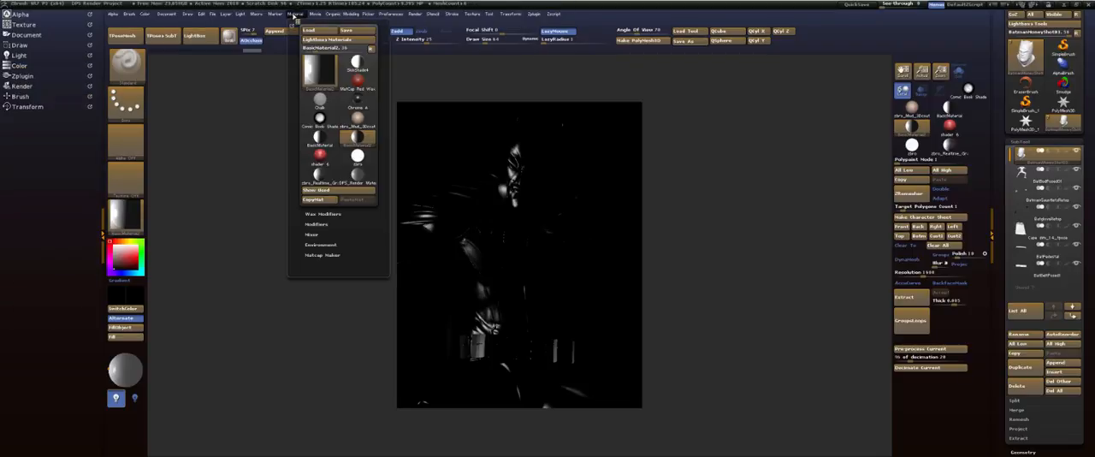
click(297, 22)
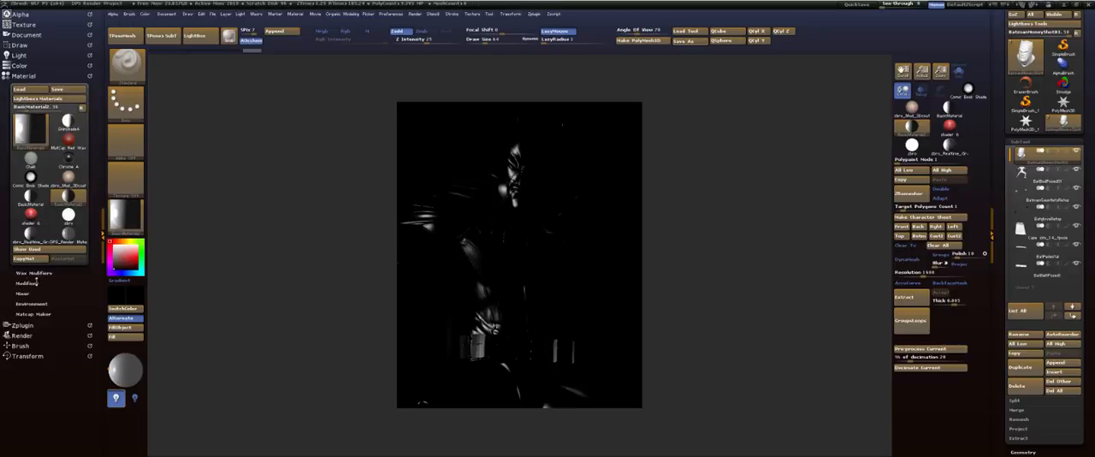
click(27, 282)
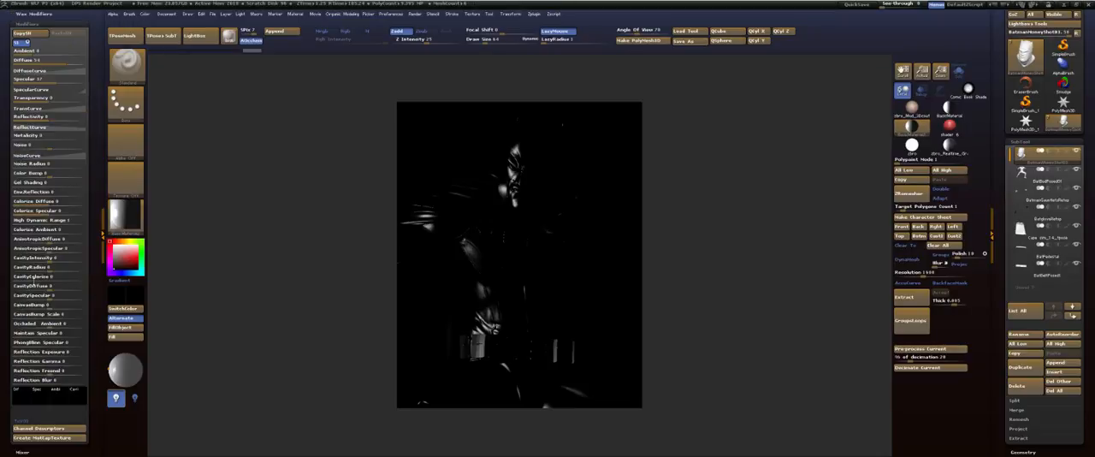
drag(53, 80, 97, 81)
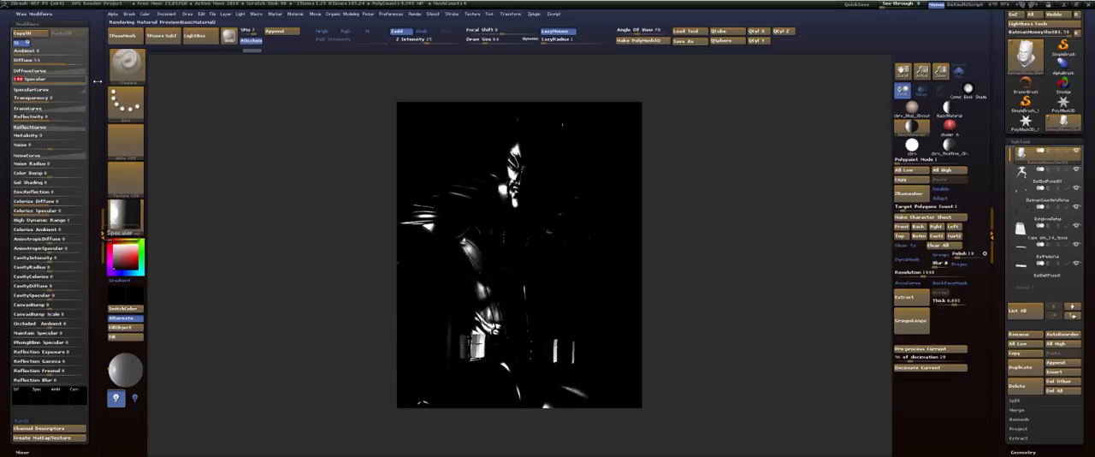
drag(97, 81, 98, 171)
Try several main light placements and settle it at the upper right behind Batman for a rim highlight on head and shoulder
click(19, 55)
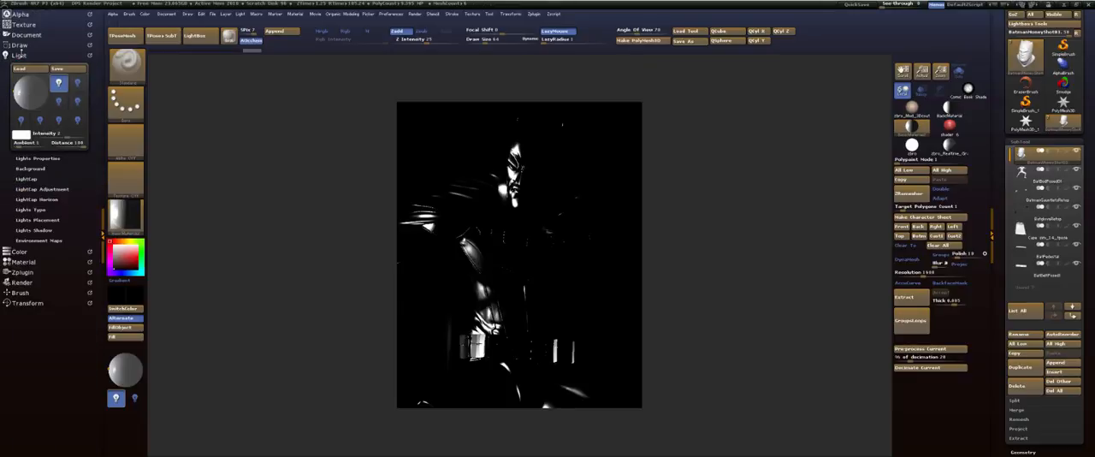
click(33, 91)
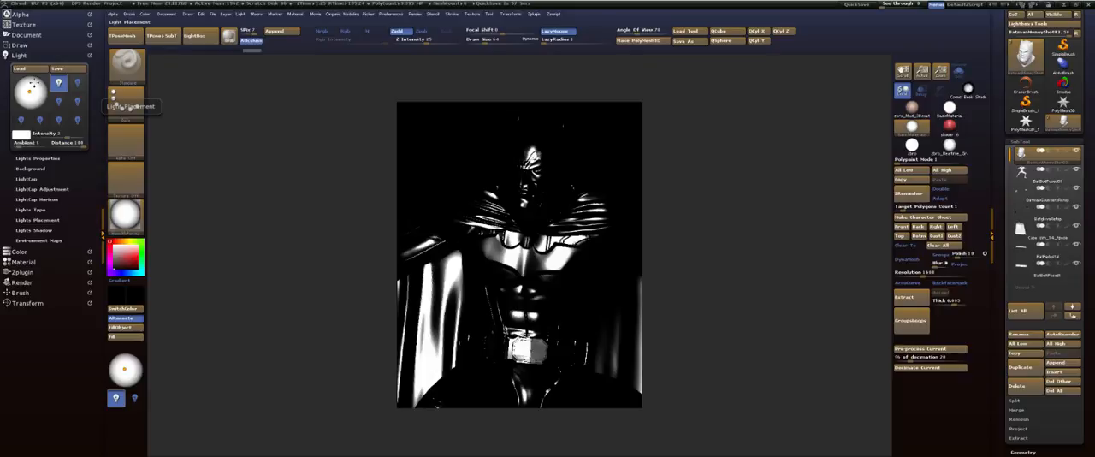
click(34, 83)
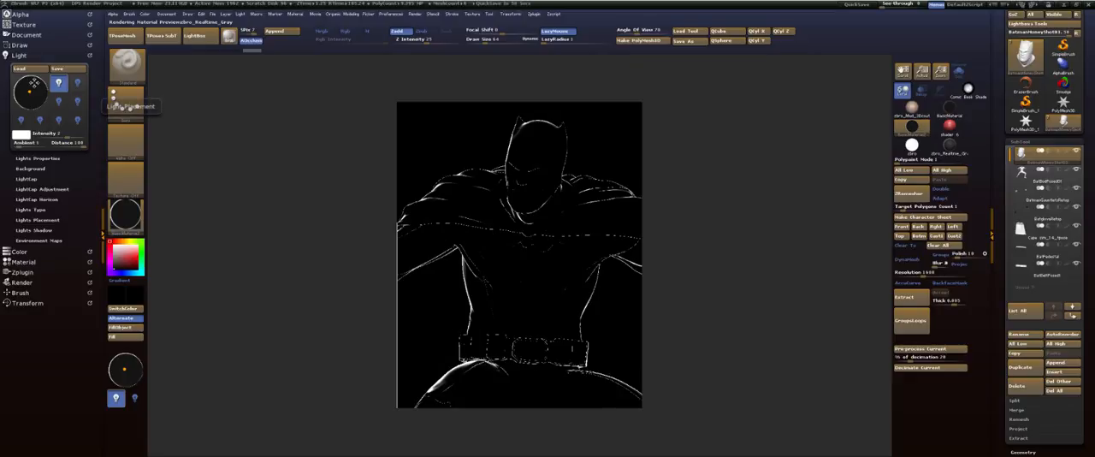
click(34, 88)
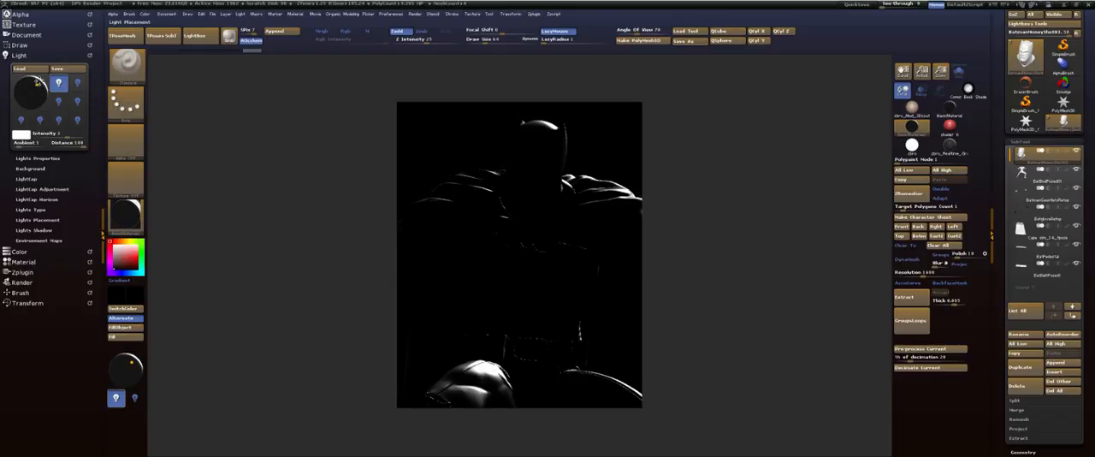
click(36, 84)
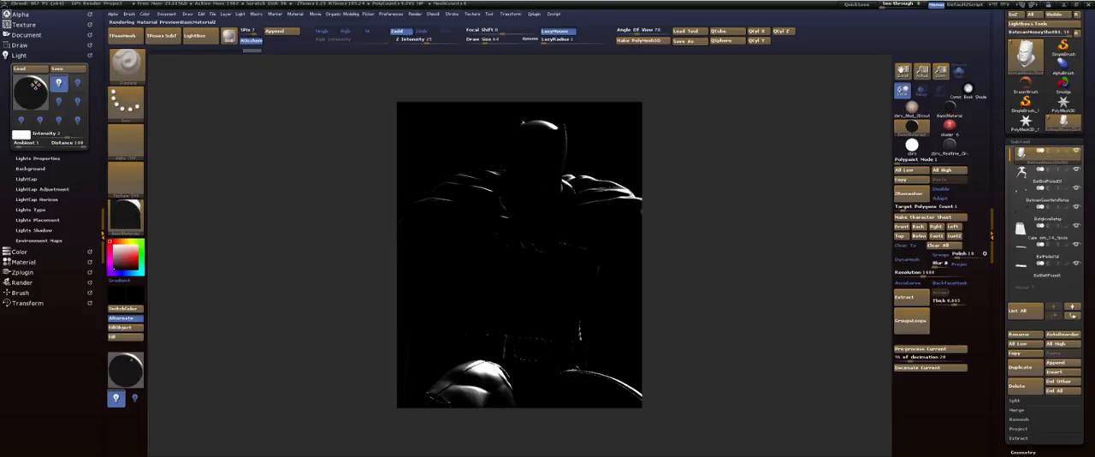
drag(35, 85, 38, 86)
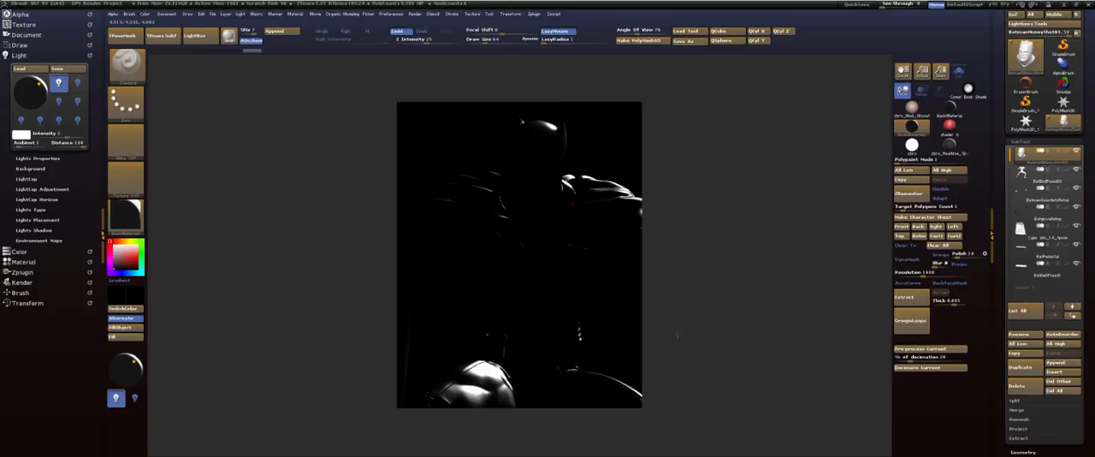
Render the black specular pass with BPR and export it into the UIW folder as Photoshop file 03
key(shift)
key(shift+r)
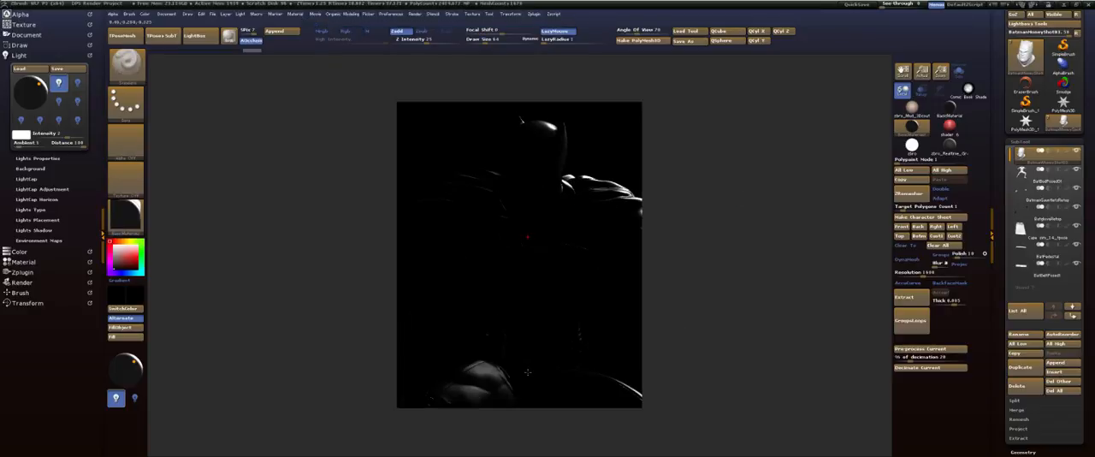
click(27, 36)
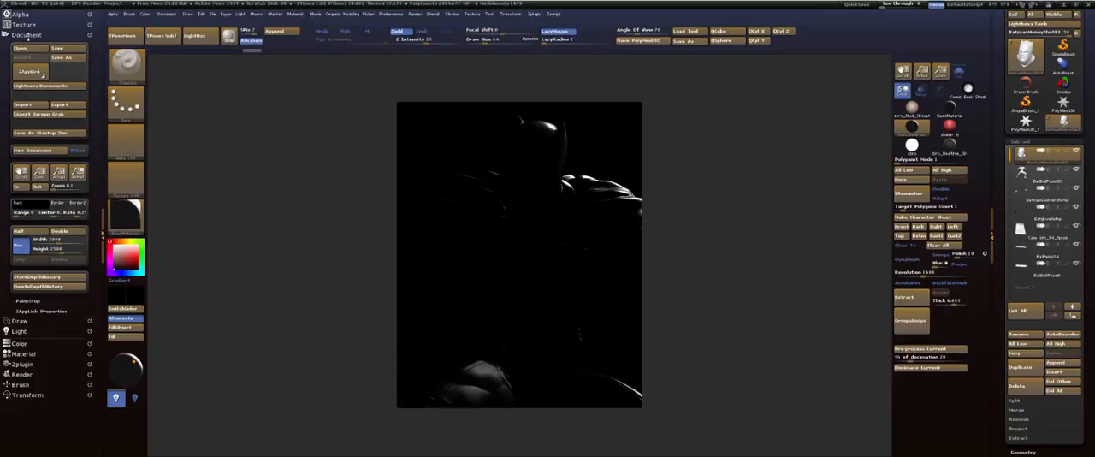
click(69, 104)
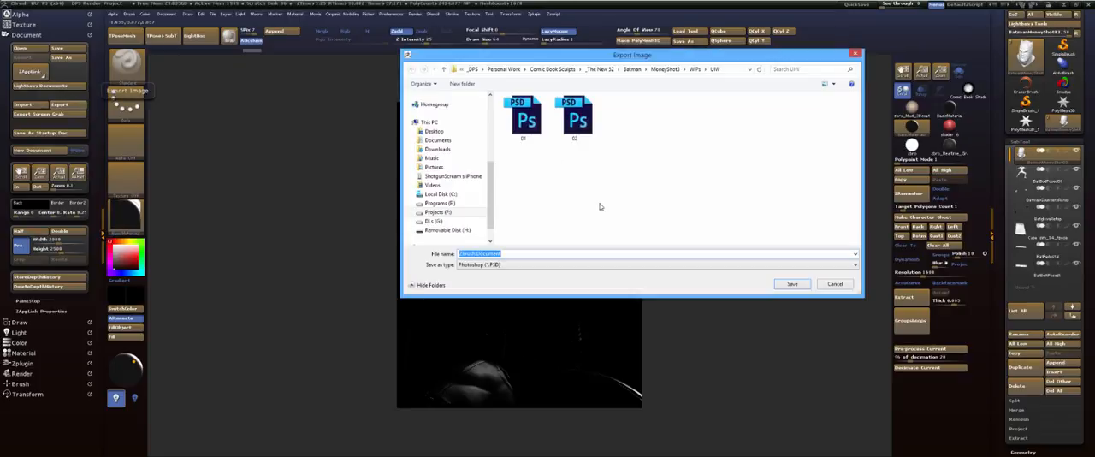
text(03)
key(Return)
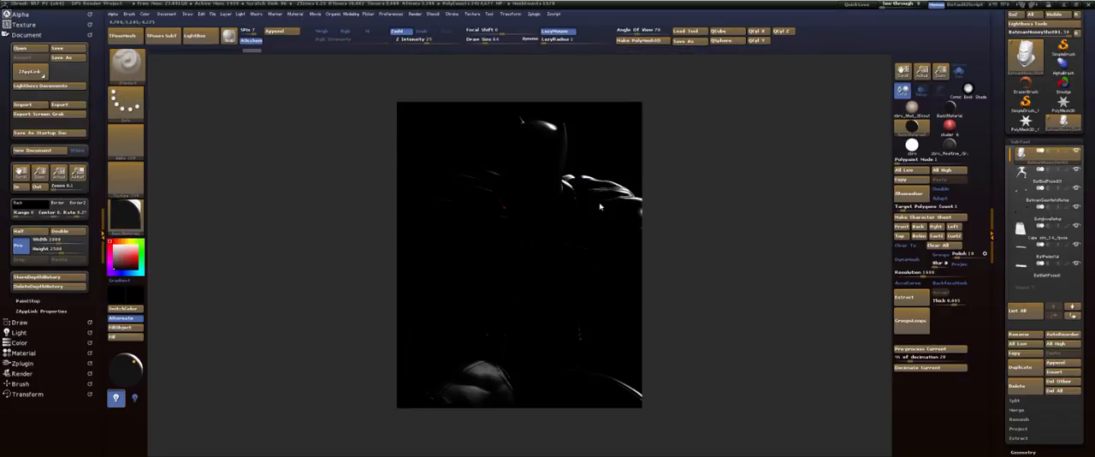
Export the depth map of the latest BPR render into the UIW folder as Photoshop file BPR_Depth
click(24, 35)
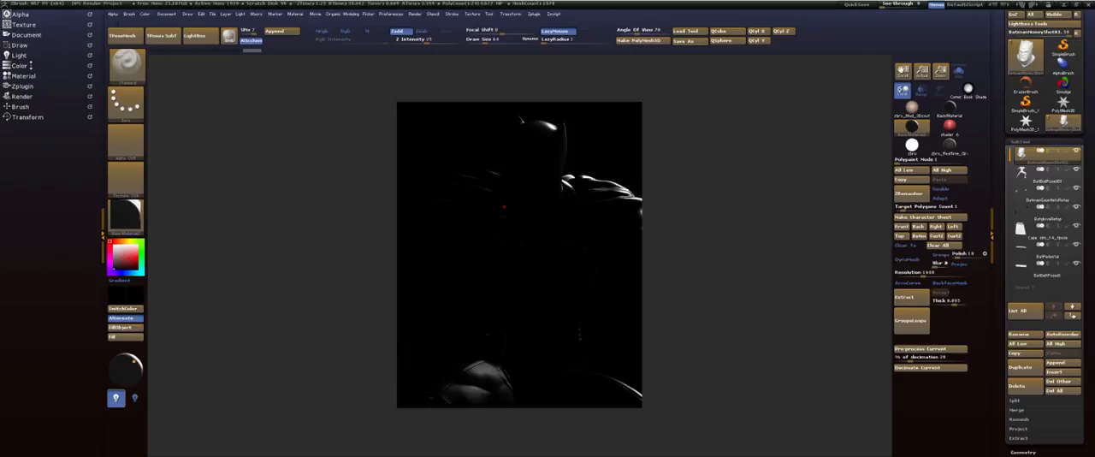
click(416, 14)
click(417, 14)
click(13, 97)
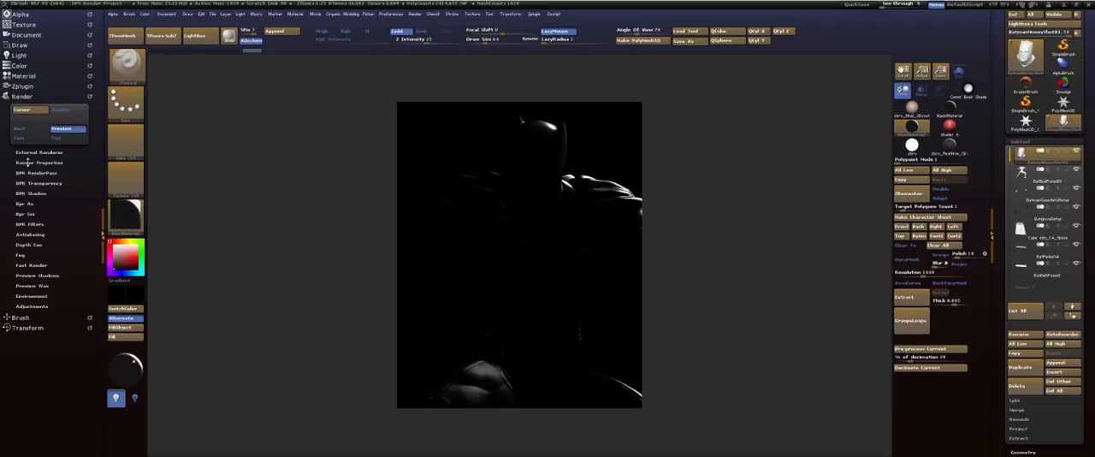
click(35, 173)
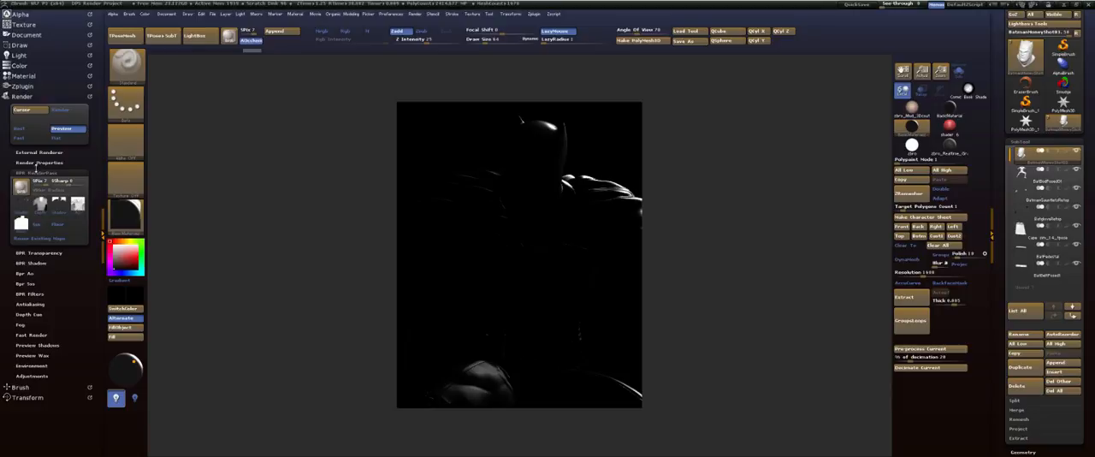
click(36, 172)
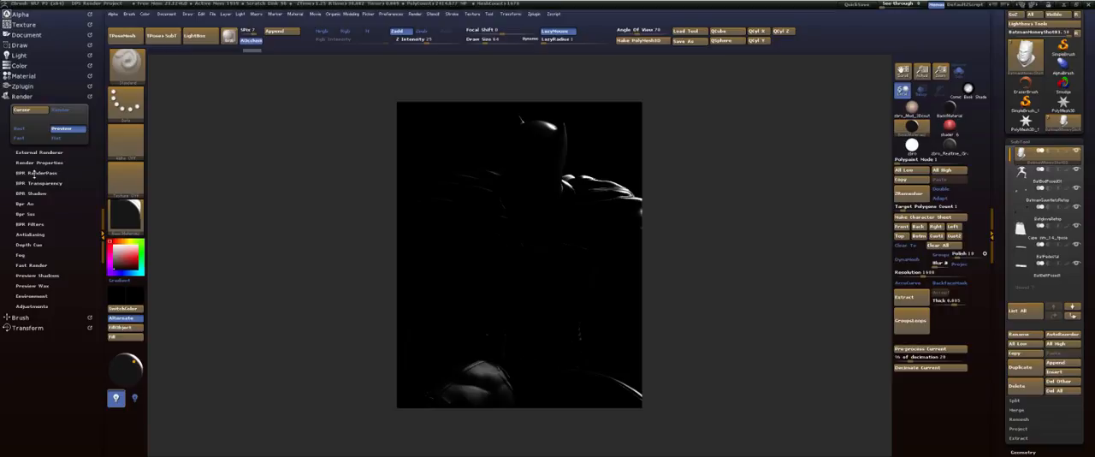
click(34, 173)
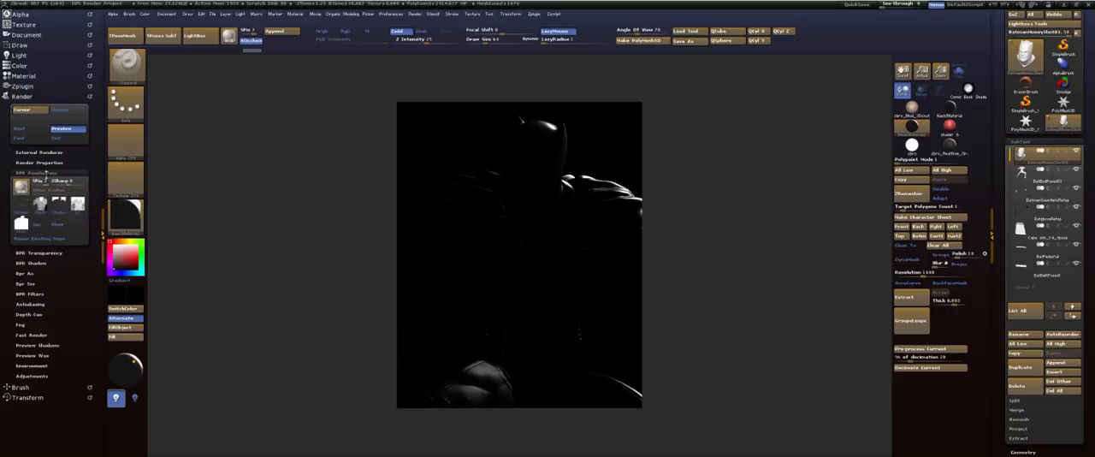
click(40, 205)
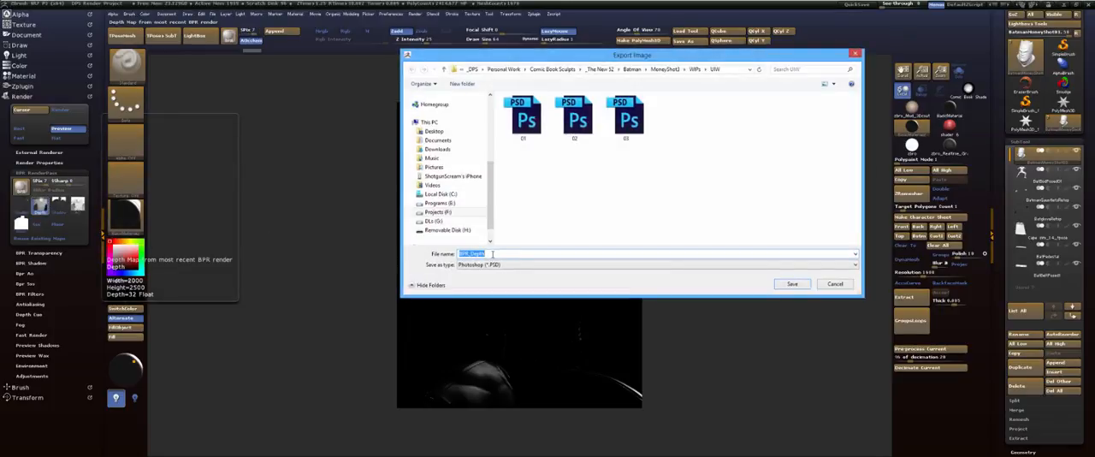
key(Return)
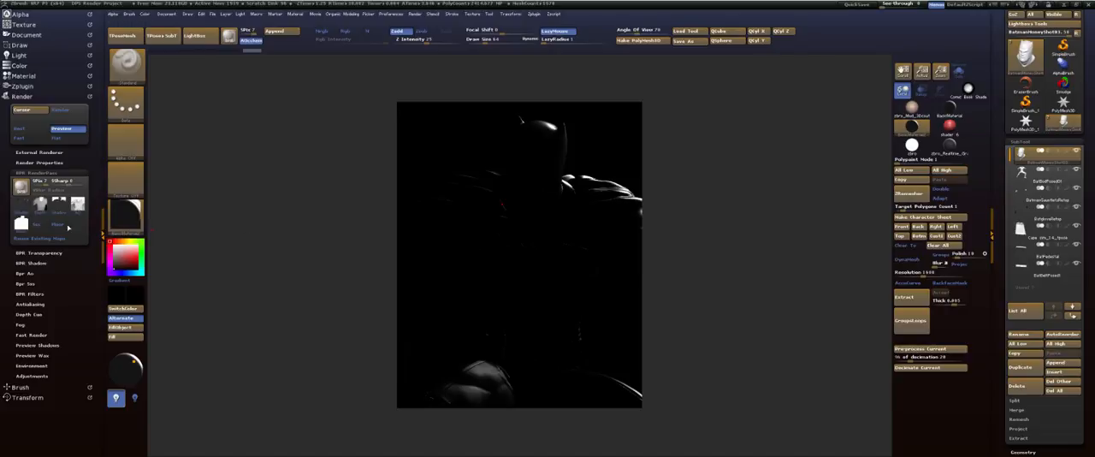
Export the BPR mask pass into the same folder as Photoshop file BPR_Mask
mouse_move(20, 224)
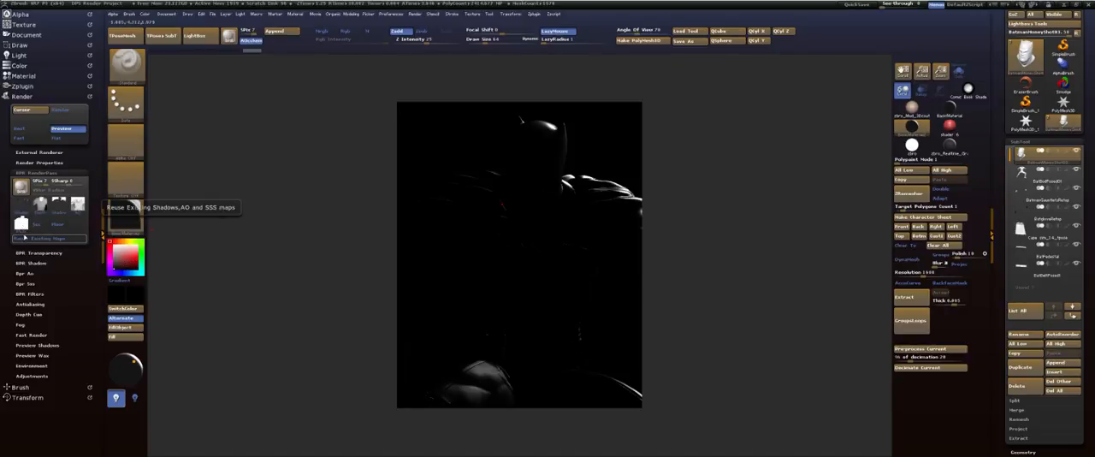
click(22, 224)
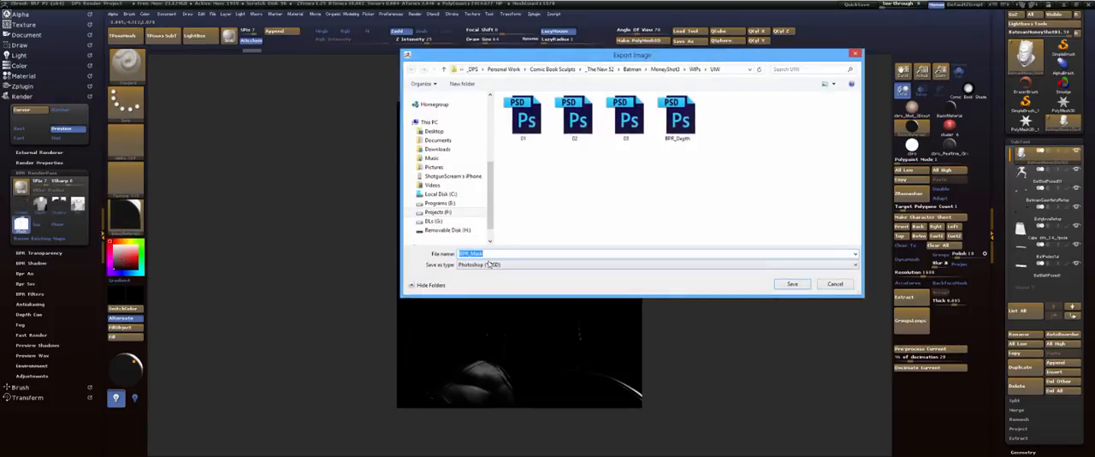
key(Return)
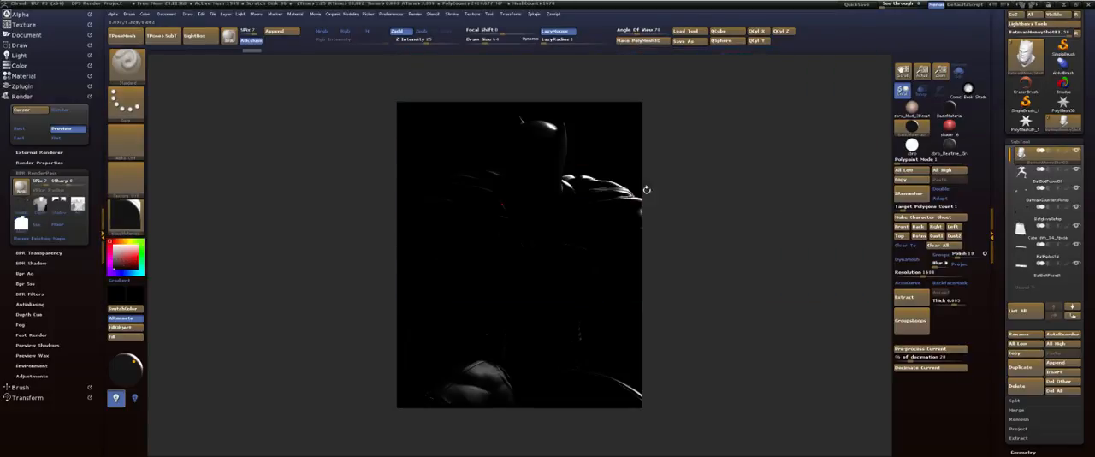
Minimize ZBrush and launch Photoshop
click(1064, 7)
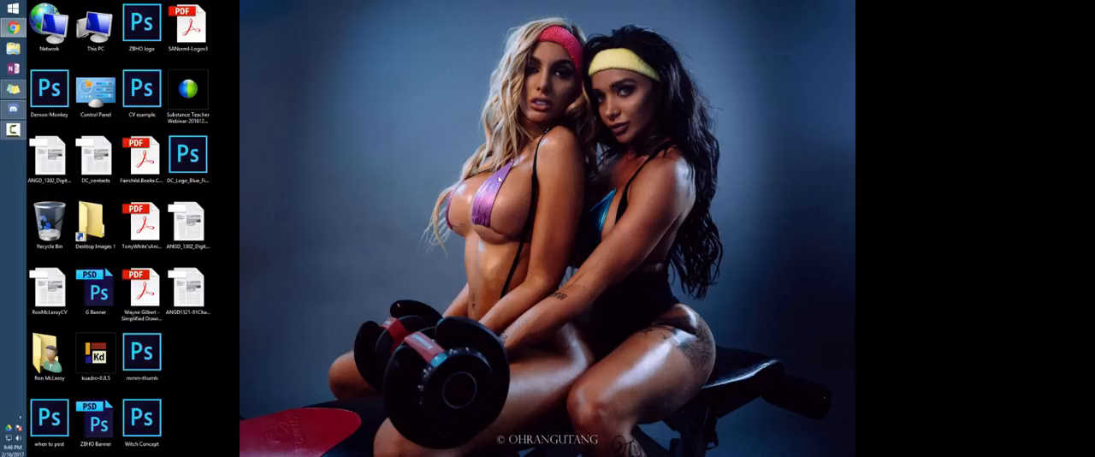
key(super)
click(83, 226)
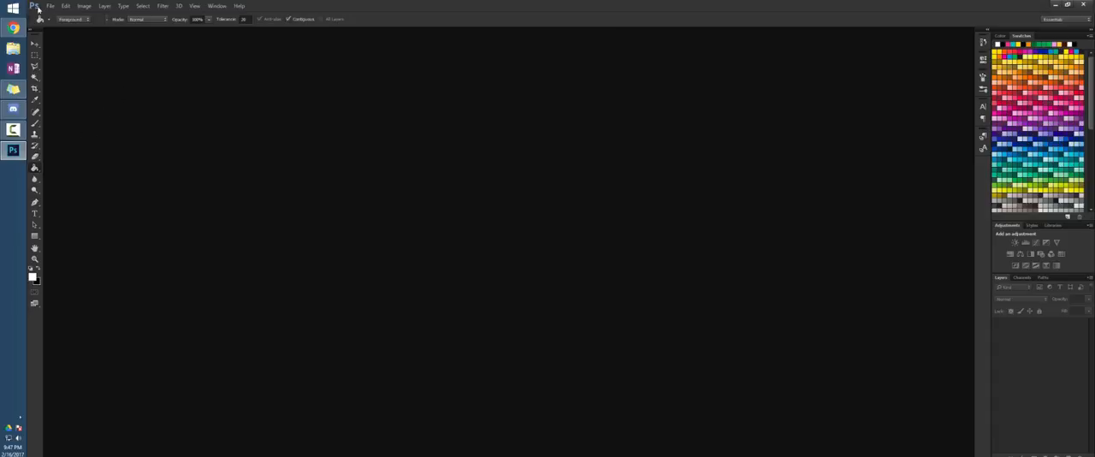
Open the five exported files 01, 02, 03, BPR_Depth and BPR_Mask together from the recently used UIW folder
click(54, 7)
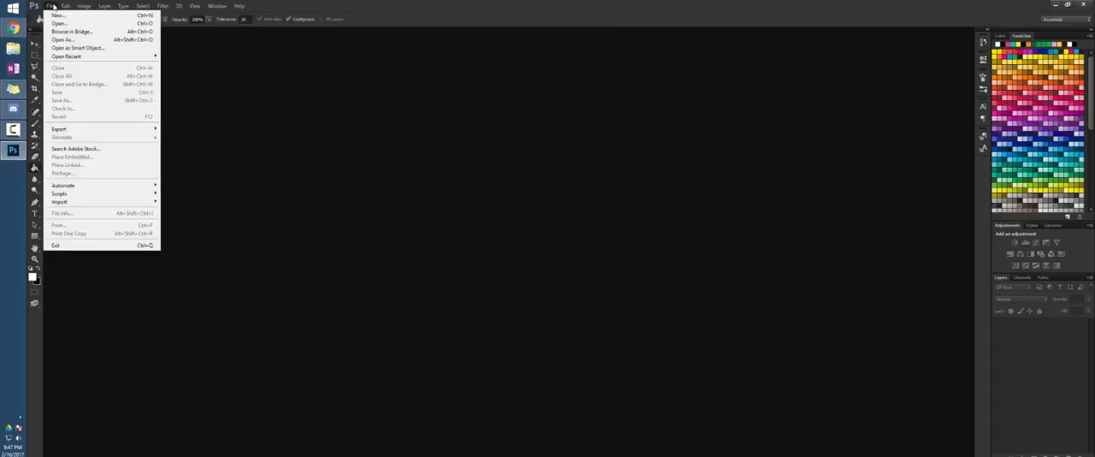
click(70, 24)
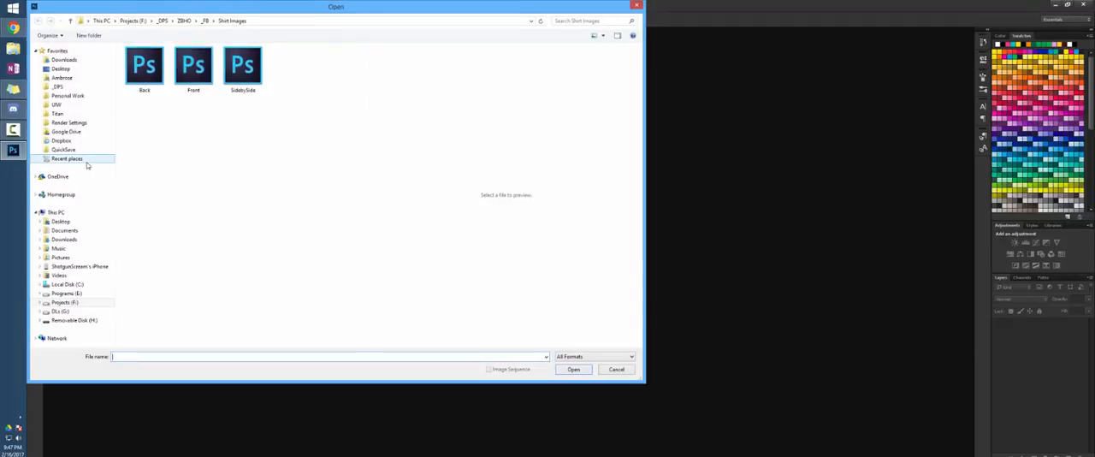
click(86, 163)
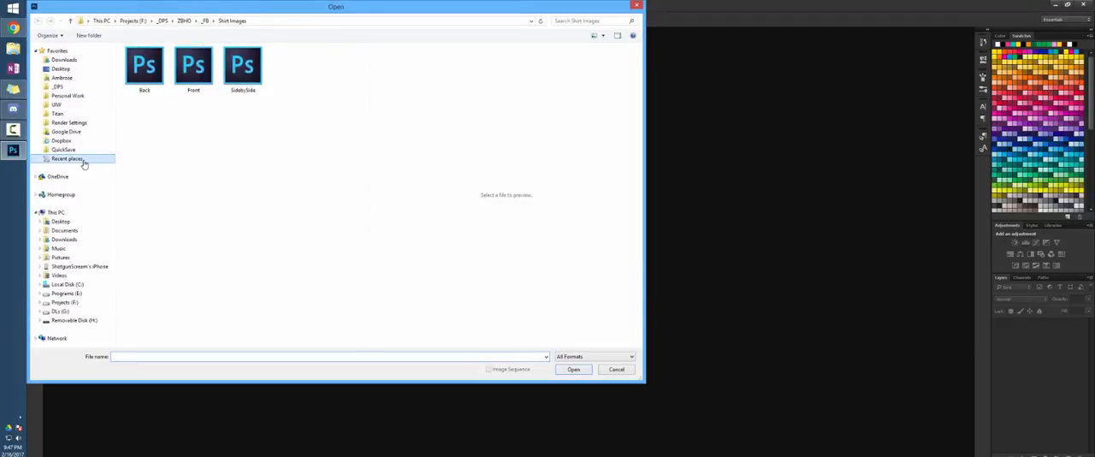
click(165, 63)
double_click(166, 62)
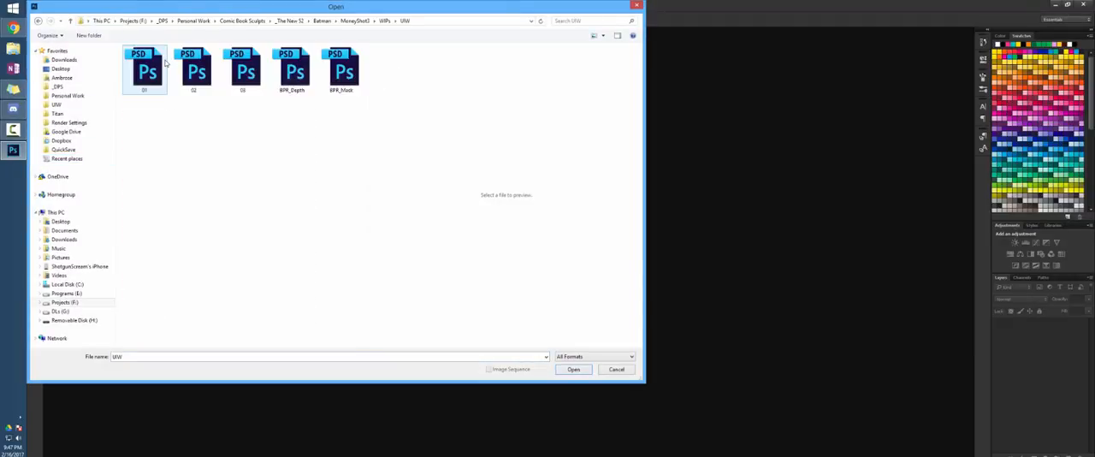
click(159, 69)
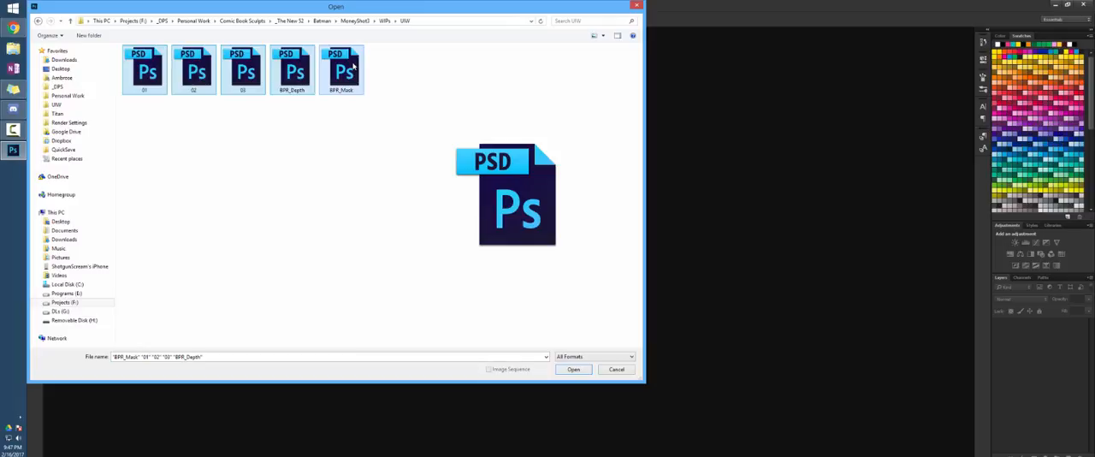
key(Return)
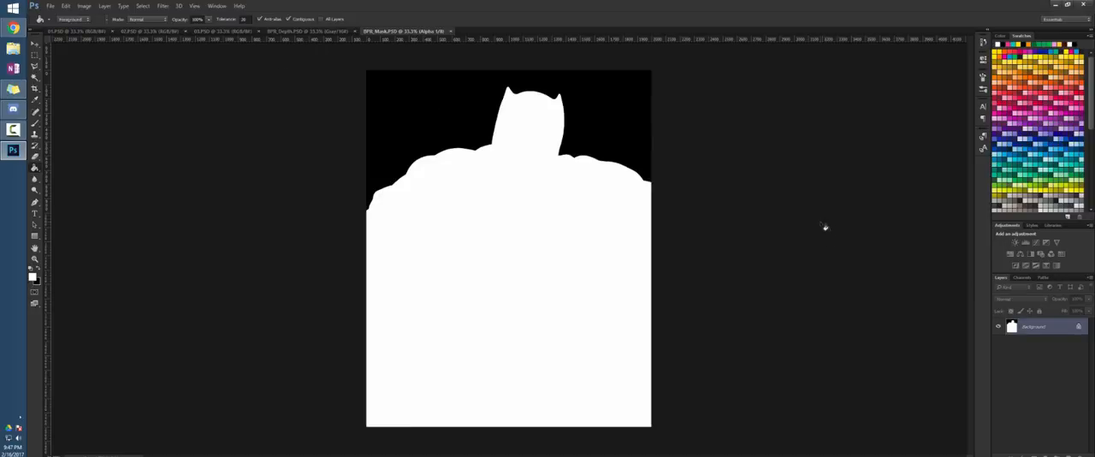
Copy the entire BPR_Mask image and paste it into a new alpha channel of 01.PSD
key(ctrl+a)
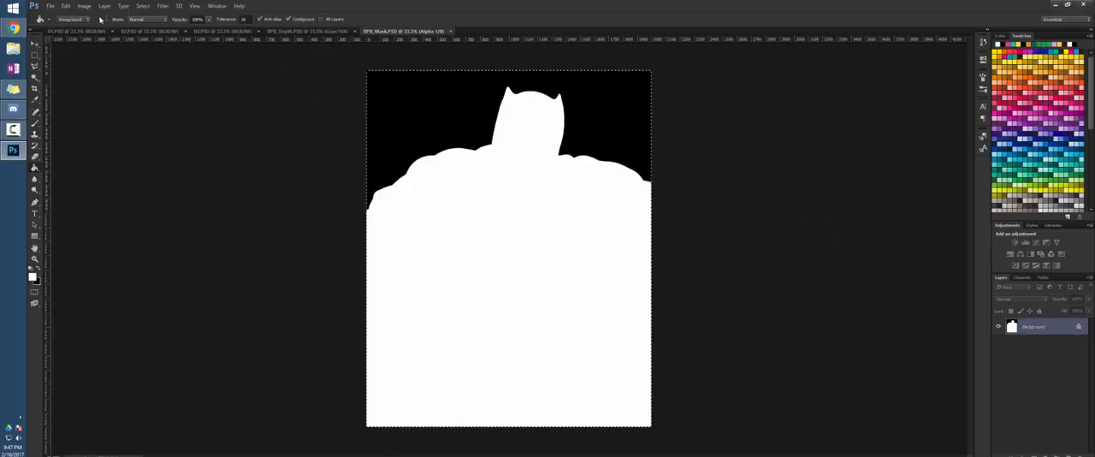
click(78, 32)
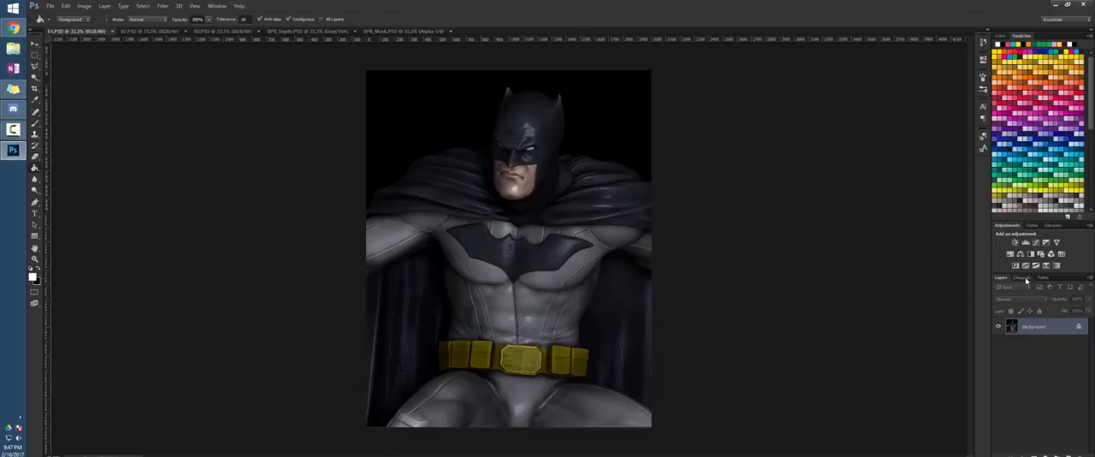
click(1022, 277)
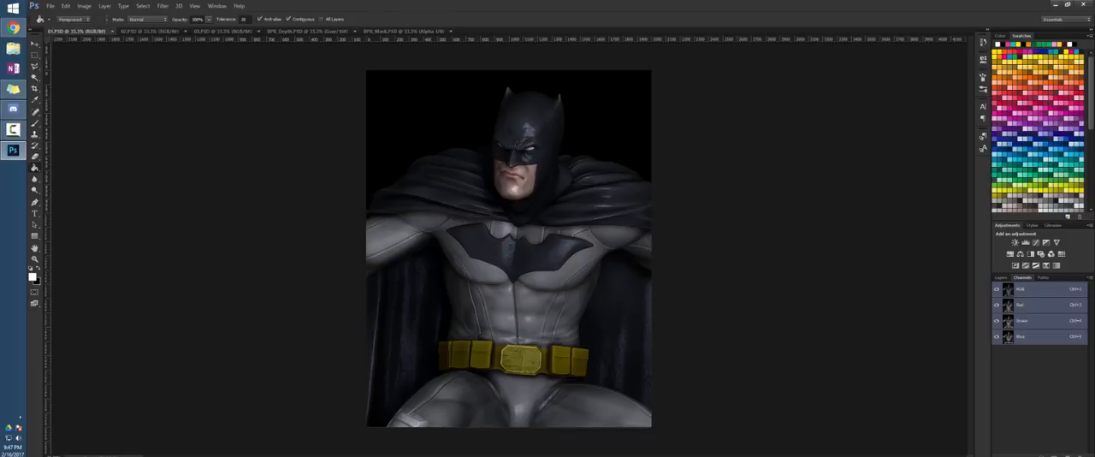
click(1068, 456)
key(ctrl+v)
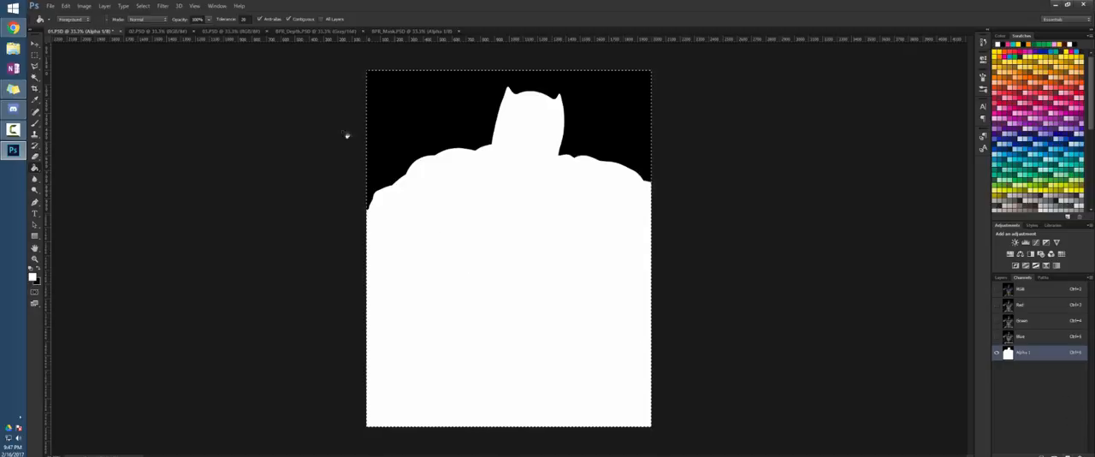
Copy the BPR_Depth image into a second new alpha channel of 01.PSD
click(300, 33)
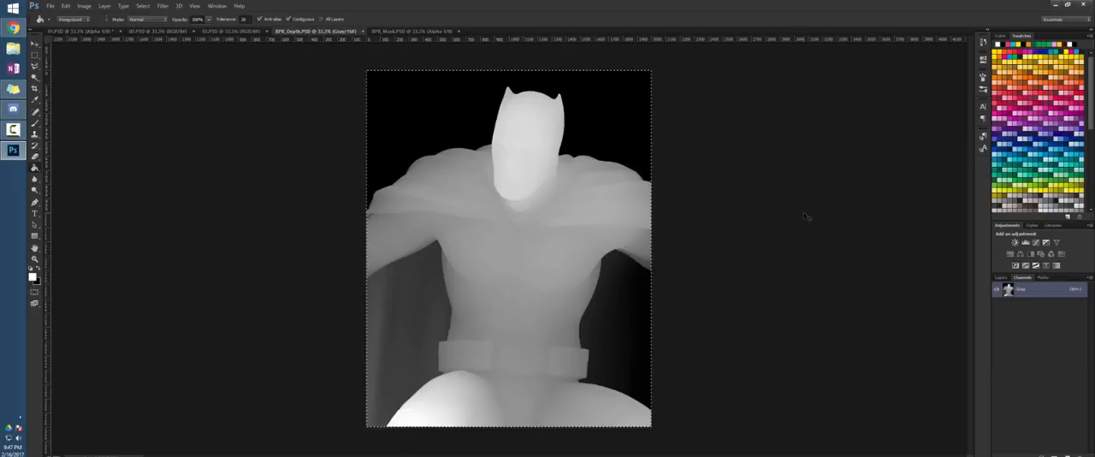
click(67, 32)
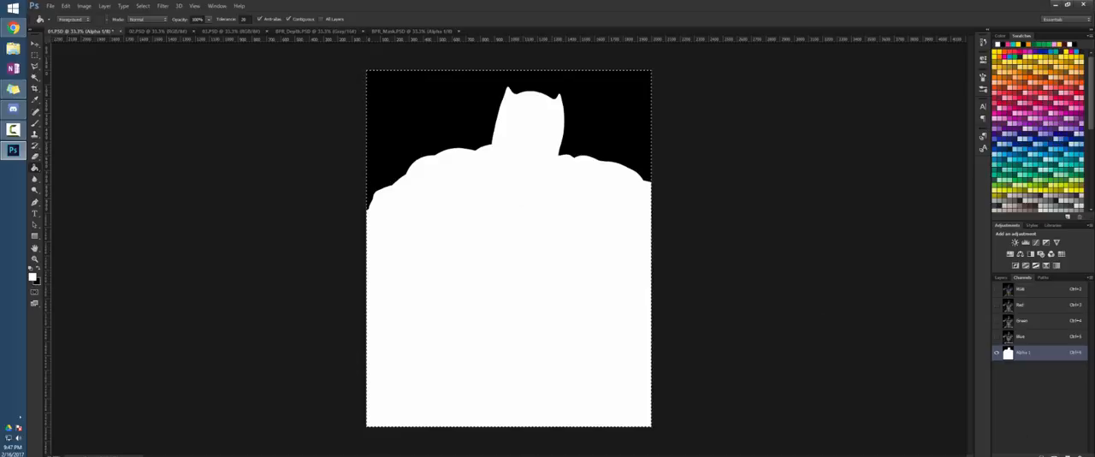
click(1068, 455)
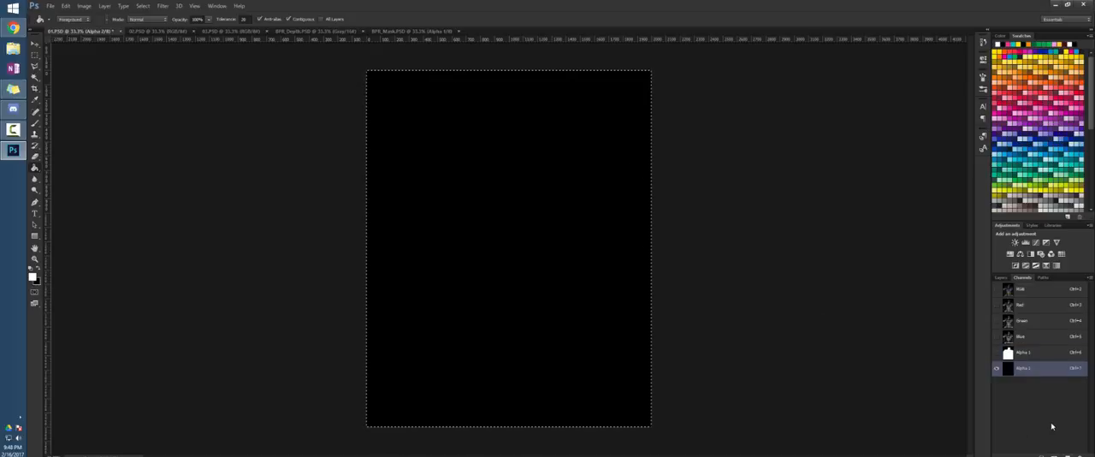
key(ctrl+v)
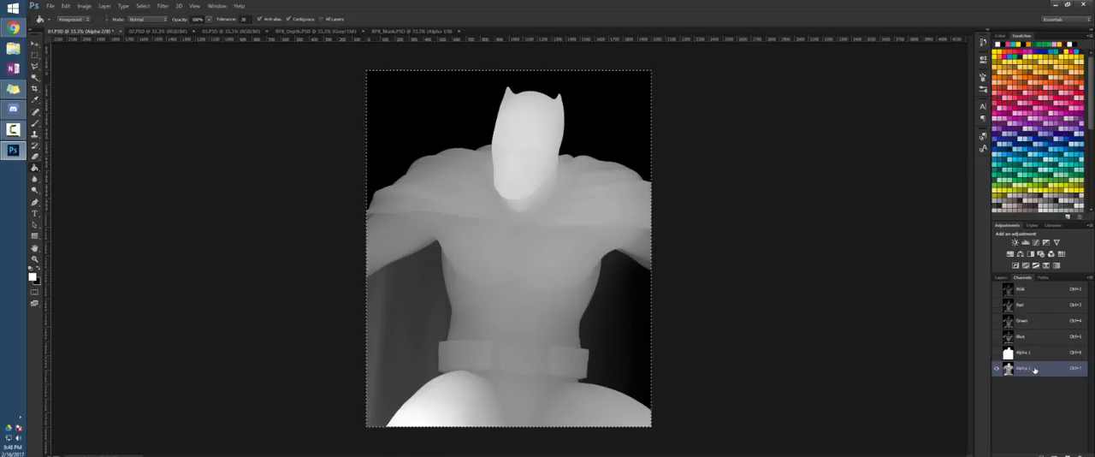
Reactivate the RGB composite of 01.PSD and paste the whole 02.PSD render in as a new layer above the background
click(1026, 293)
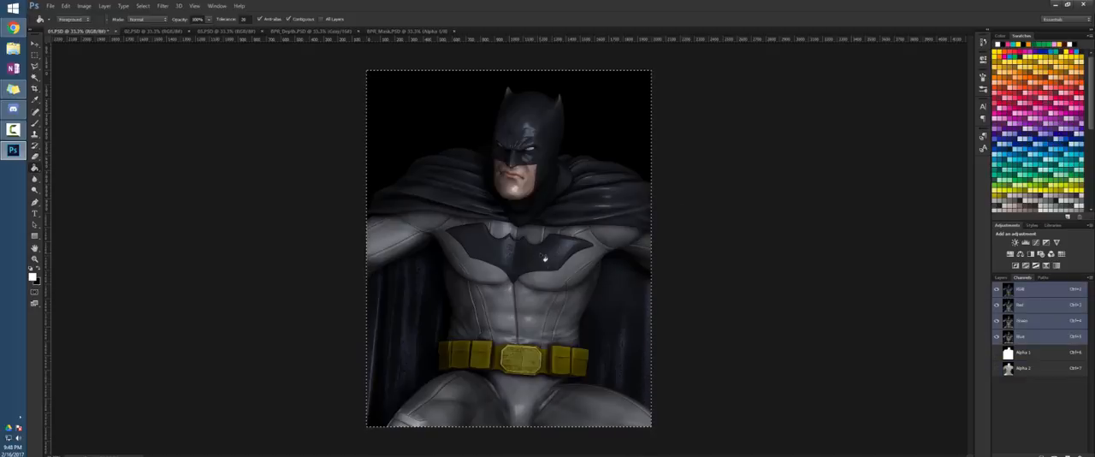
click(1003, 278)
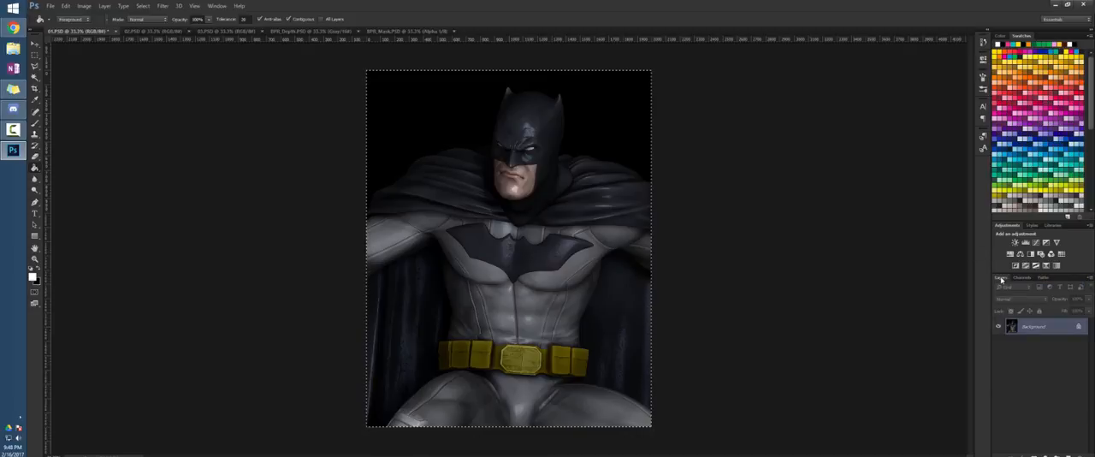
click(141, 32)
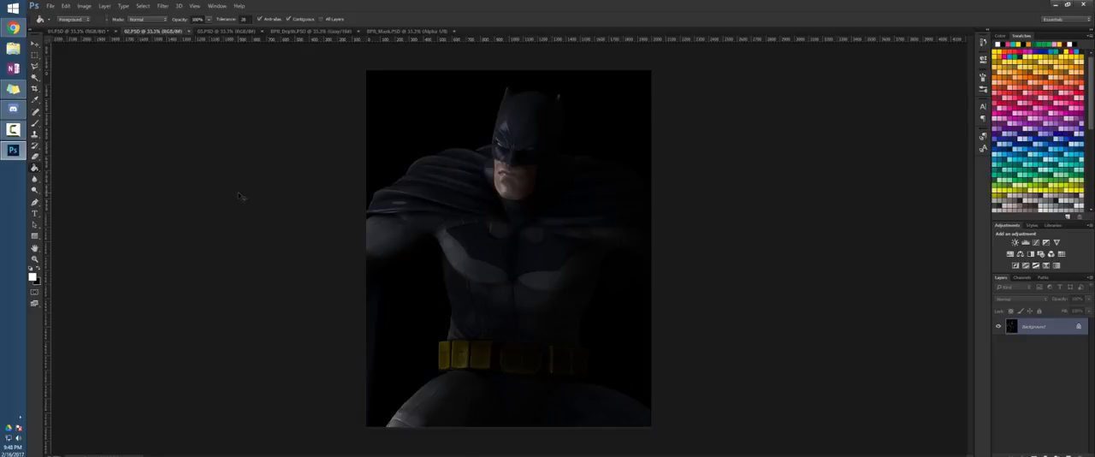
key(ctrl+a)
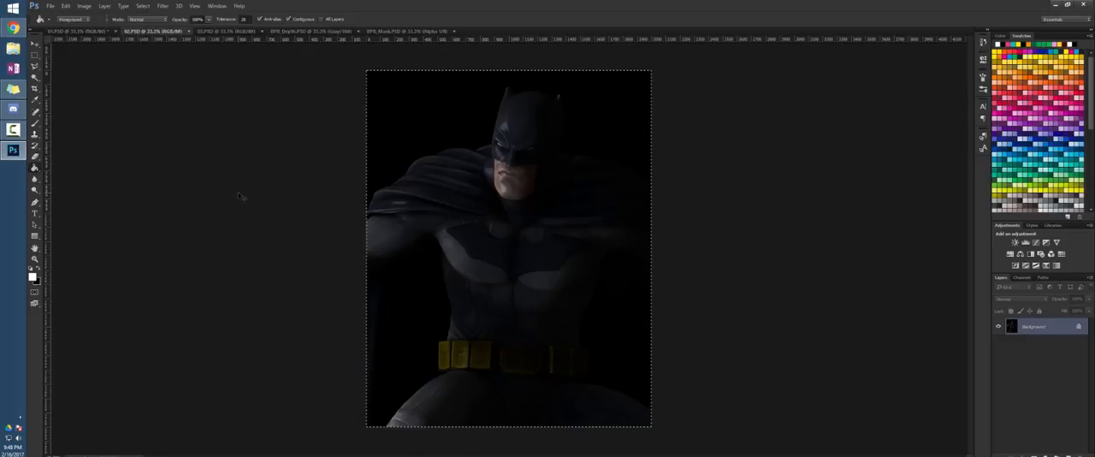
click(79, 32)
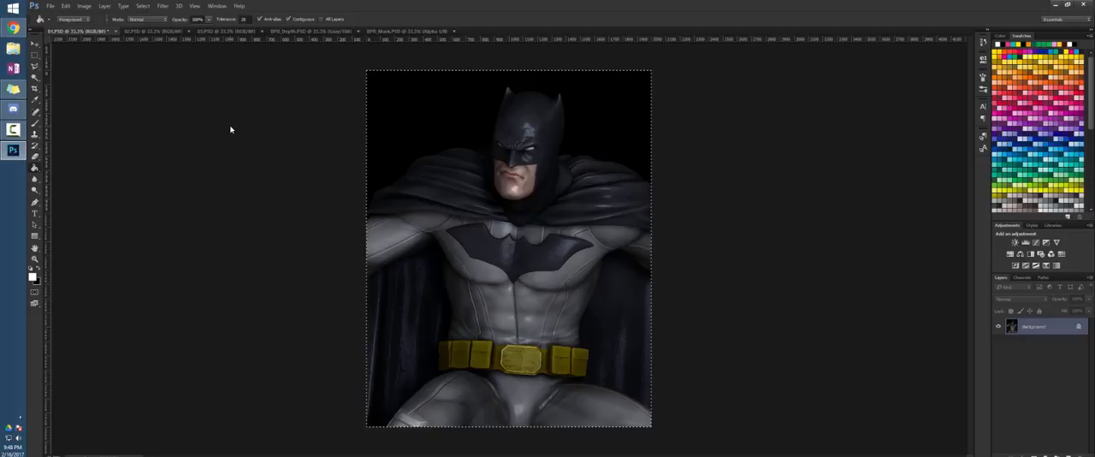
key(ctrl+v)
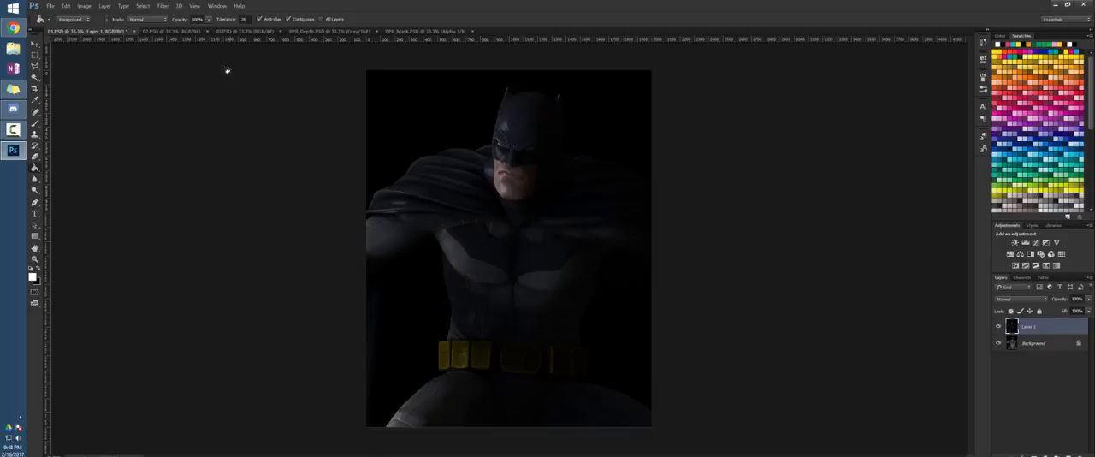
Copy the whole black specular render from 03.PSD and paste it as a new top layer in 01.PSD
click(241, 32)
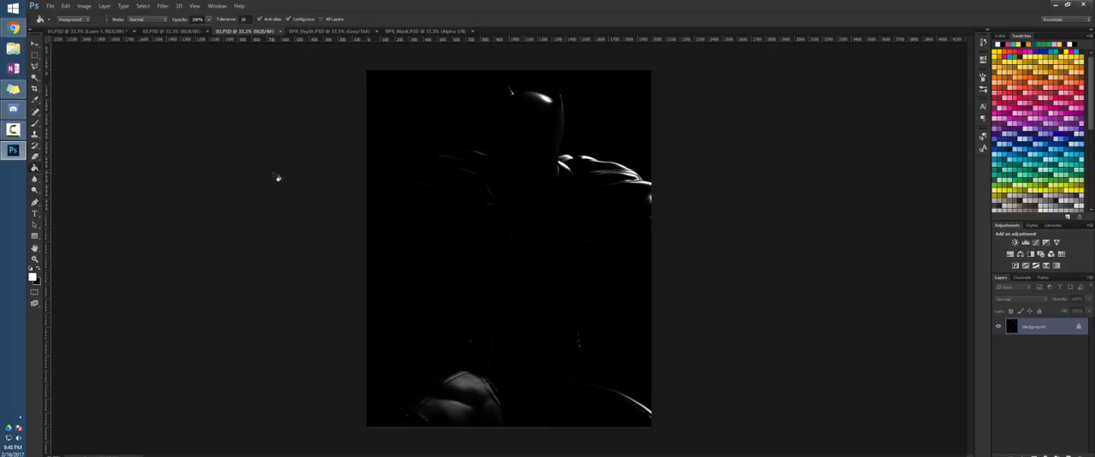
key(ctrl+a)
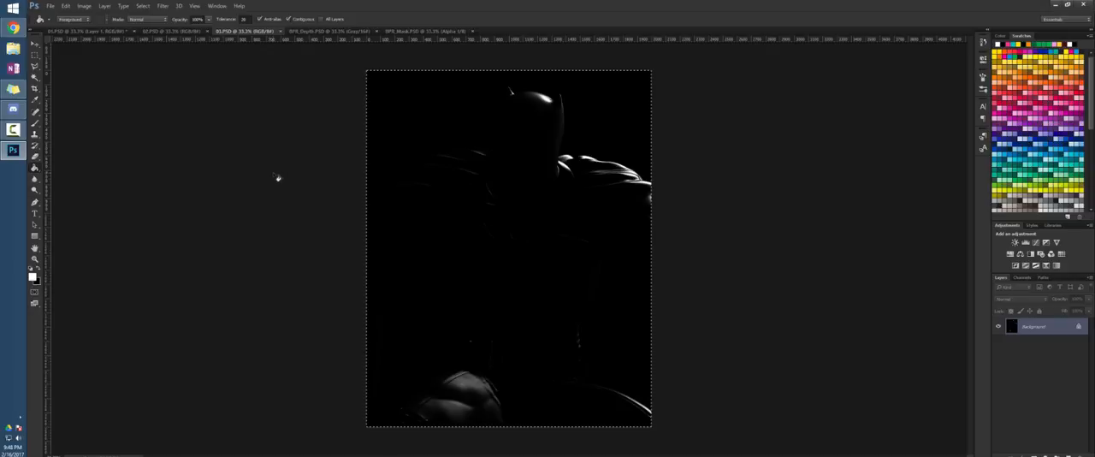
click(99, 33)
key(ctrl+v)
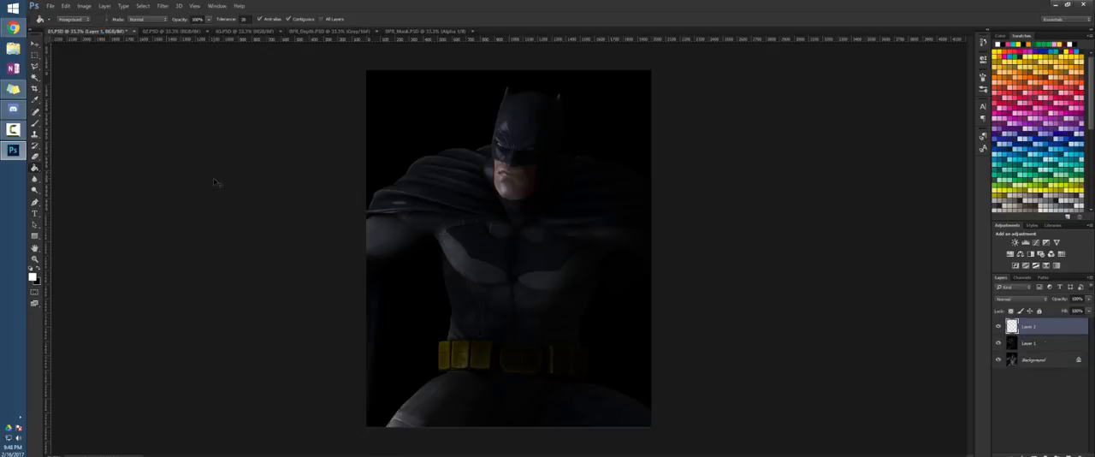
Set the specular layer's blend mode to Screen and compare the image with Layer 1 hidden and shown
click(1046, 298)
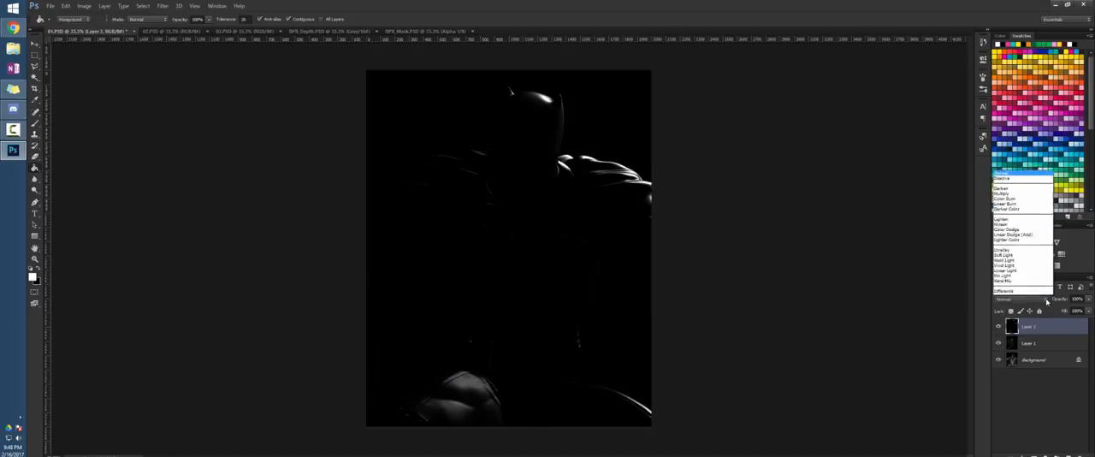
click(1010, 185)
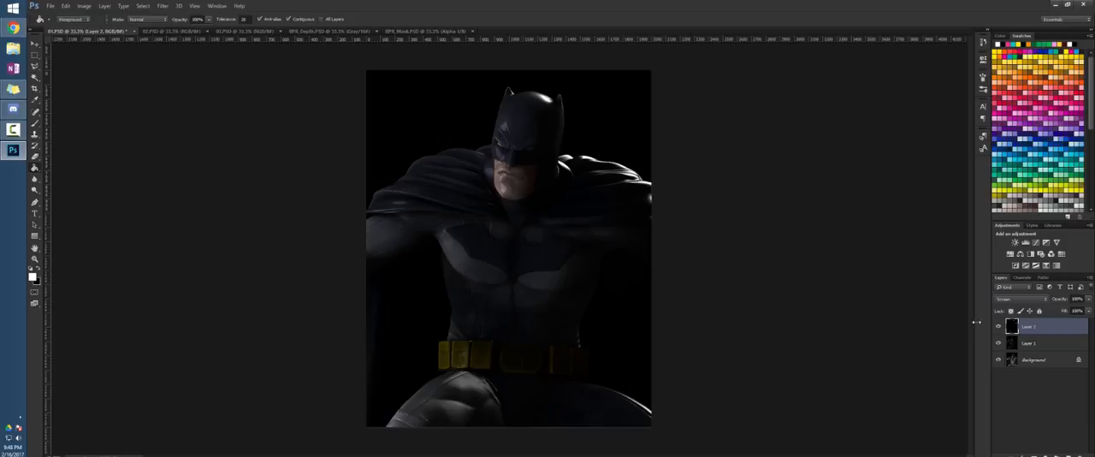
click(999, 344)
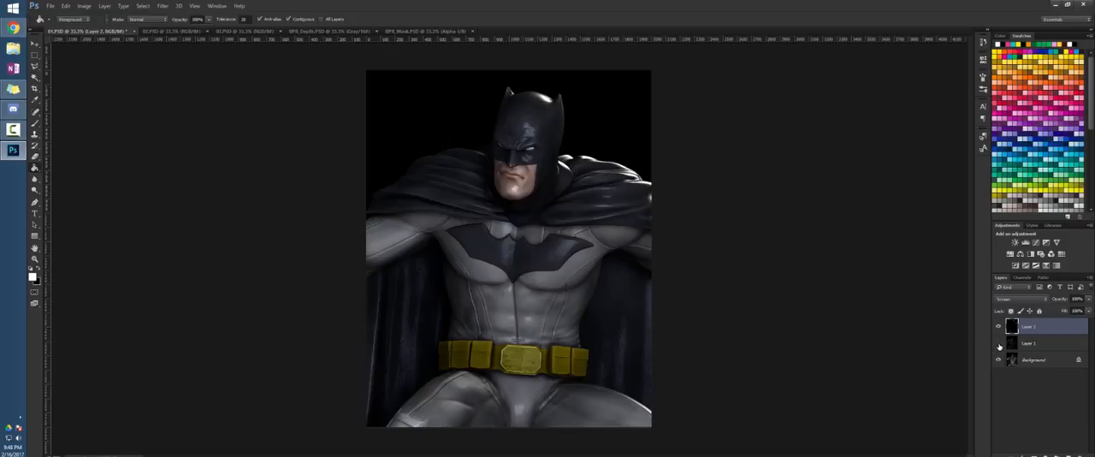
click(999, 344)
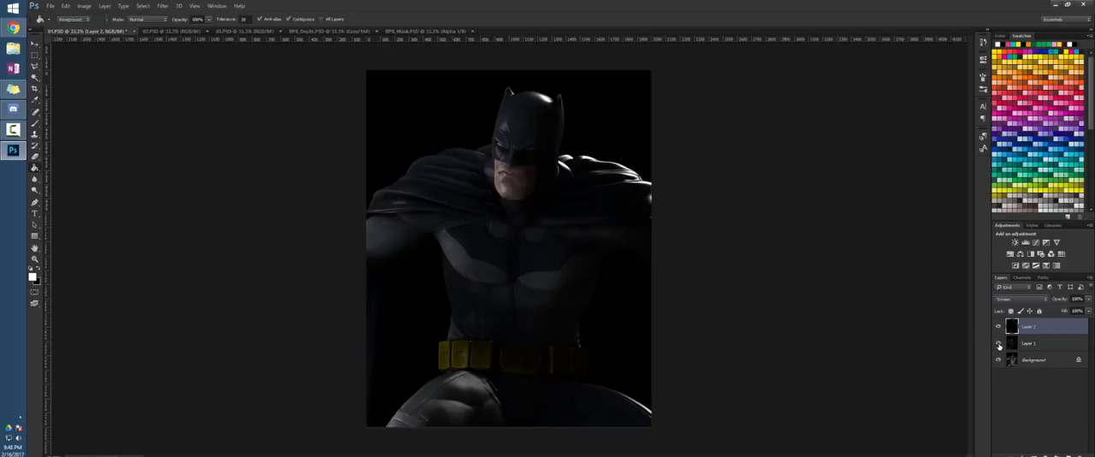
Reduce the opacity of Layer 1 slightly so a little of the background render shows through
click(1055, 349)
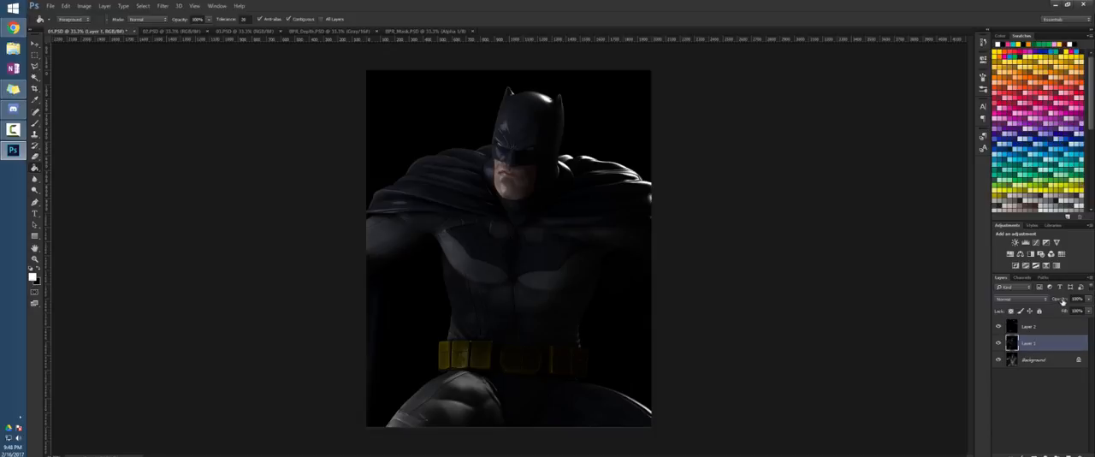
mouse_move(1062, 302)
mouse_down()
mouse_move(1038, 306)
mouse_move(1050, 303)
mouse_up()
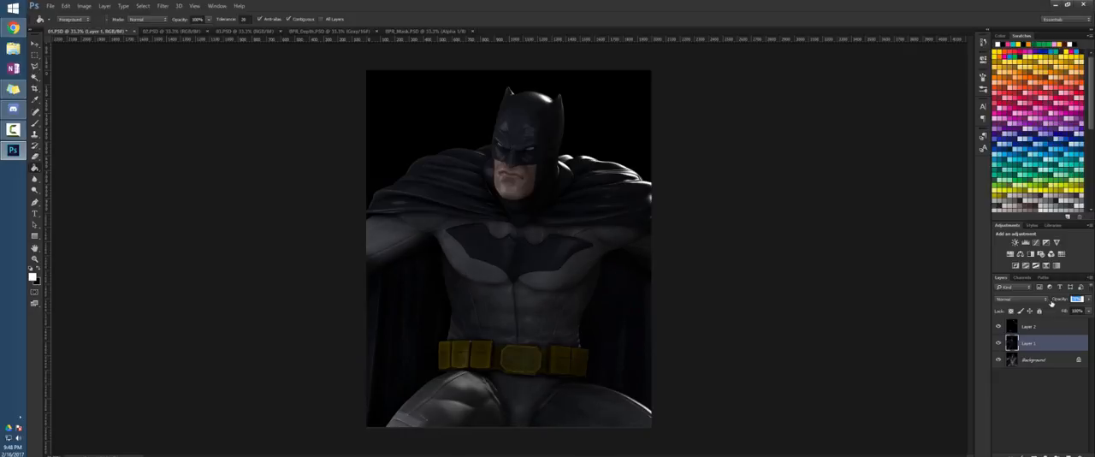
drag(1051, 303, 1061, 301)
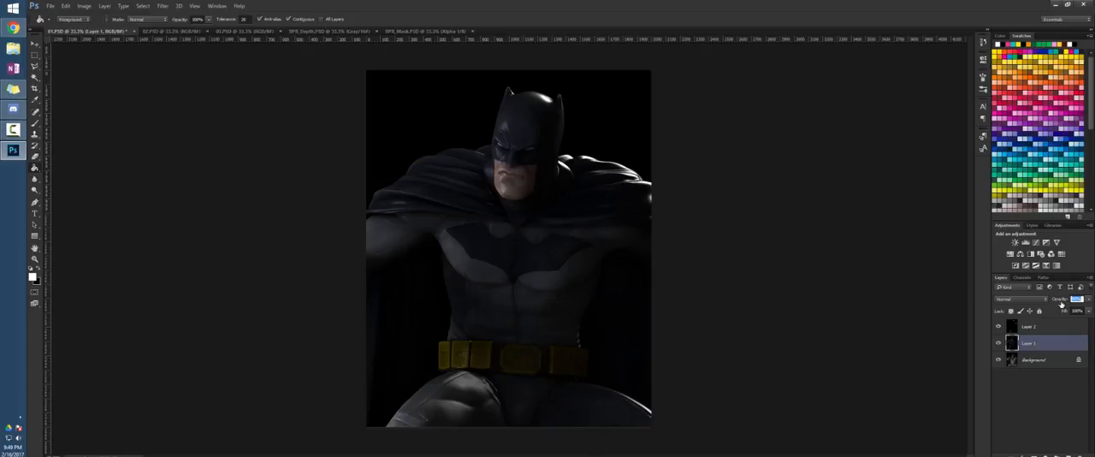
click(698, 283)
Stamp all visible layers into a new top layer and apply Lens Blur using Alpha 2 as depth map, focused on Batman's face
click(1058, 329)
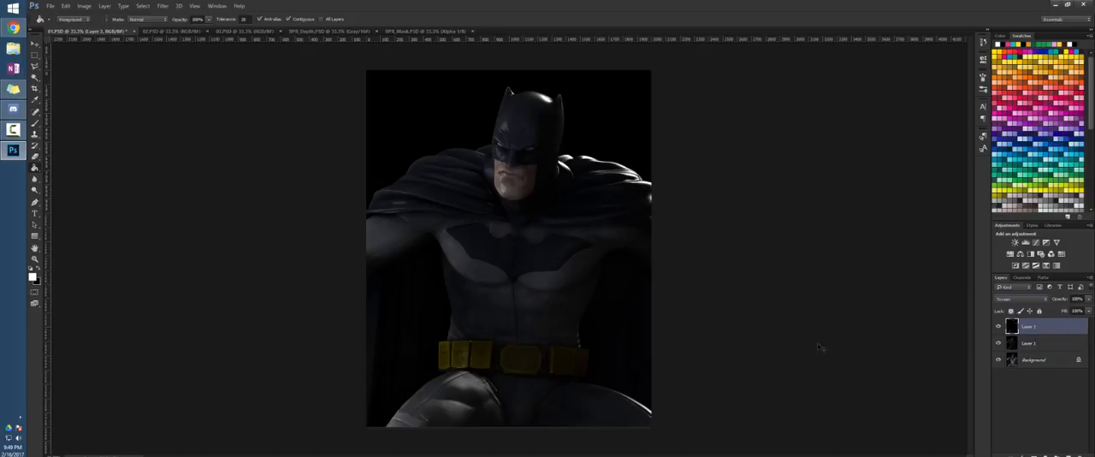
key(ctrl+shift+alt+e)
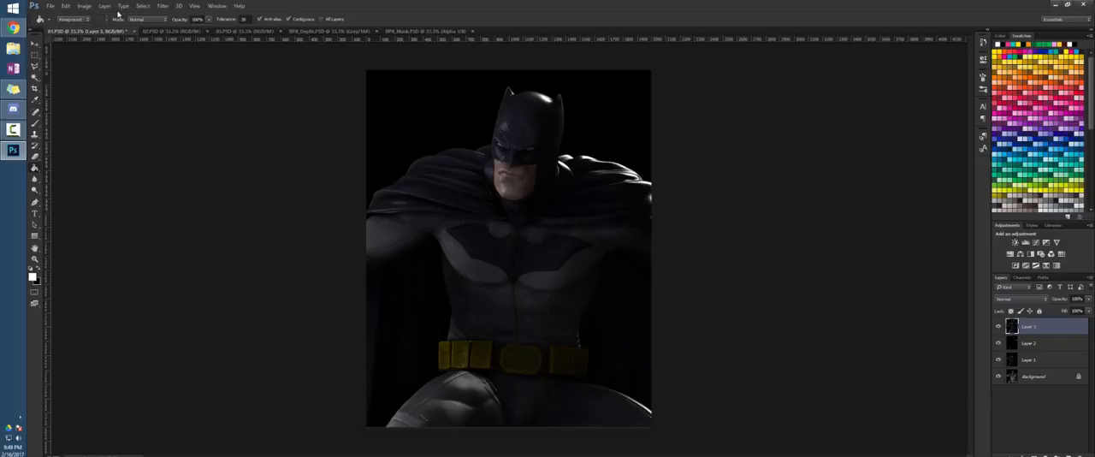
click(162, 6)
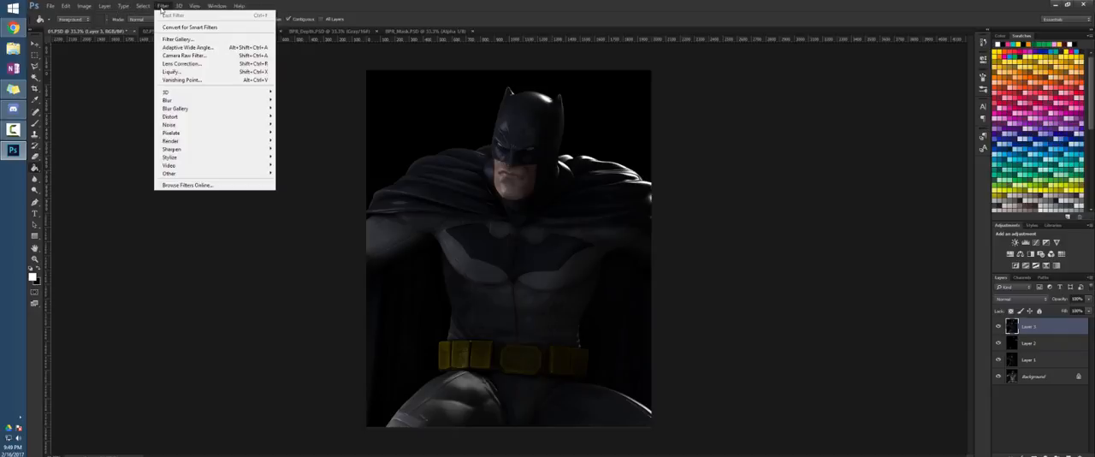
mouse_move(232, 103)
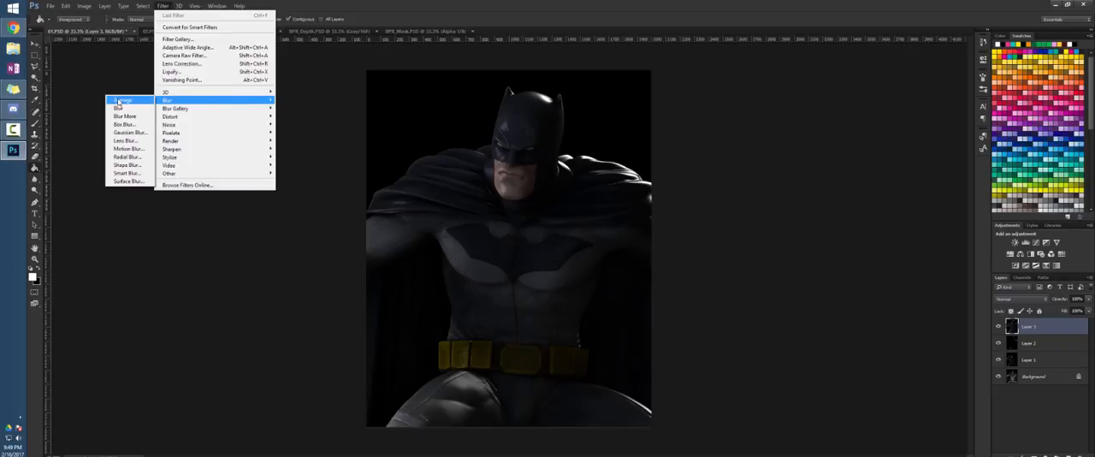
click(133, 142)
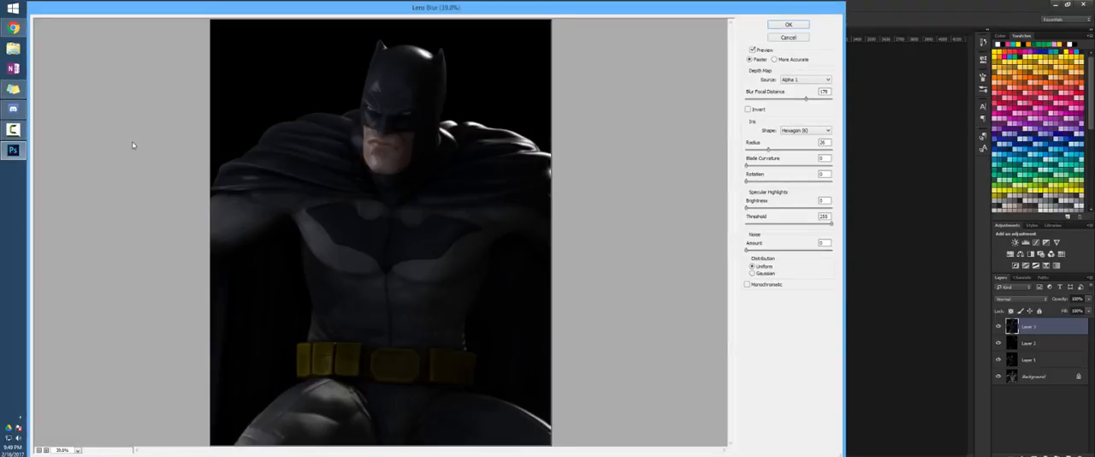
click(811, 81)
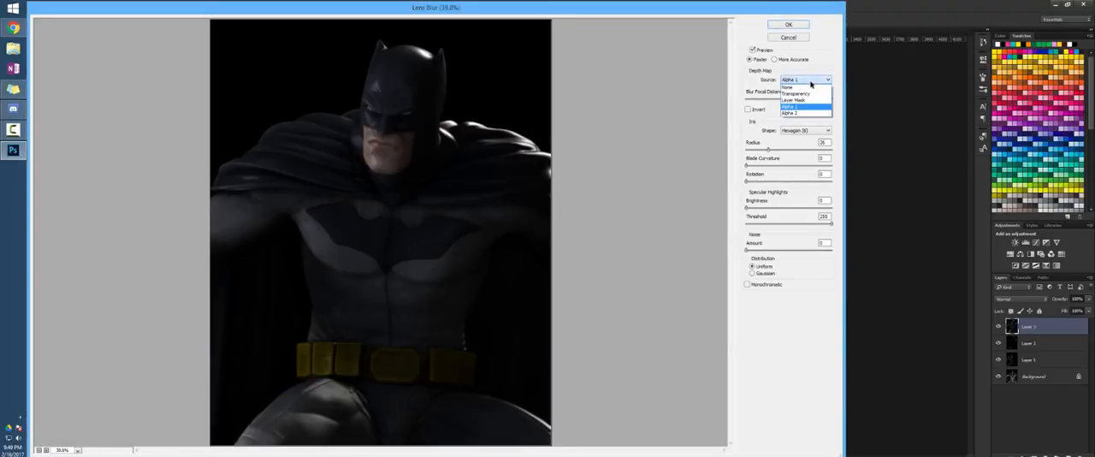
click(792, 114)
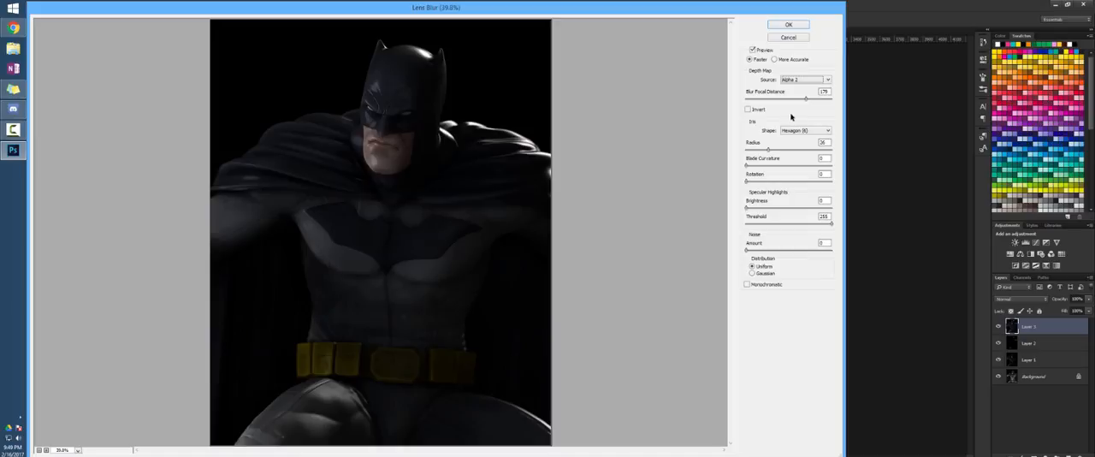
click(379, 137)
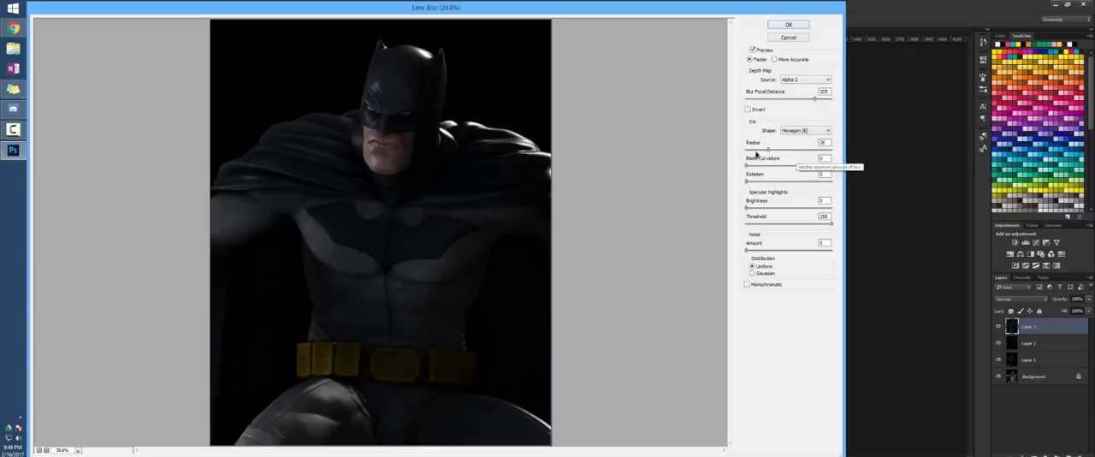
click(786, 26)
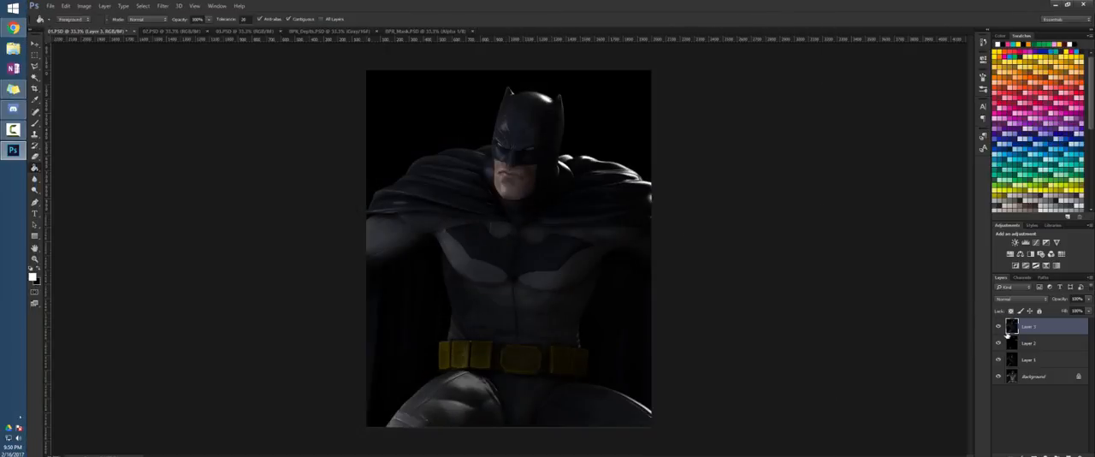
Examine the lens blur up close on the cape's shoulder folds by toggling the blurred layer's visibility
click(997, 327)
click(998, 327)
click(997, 327)
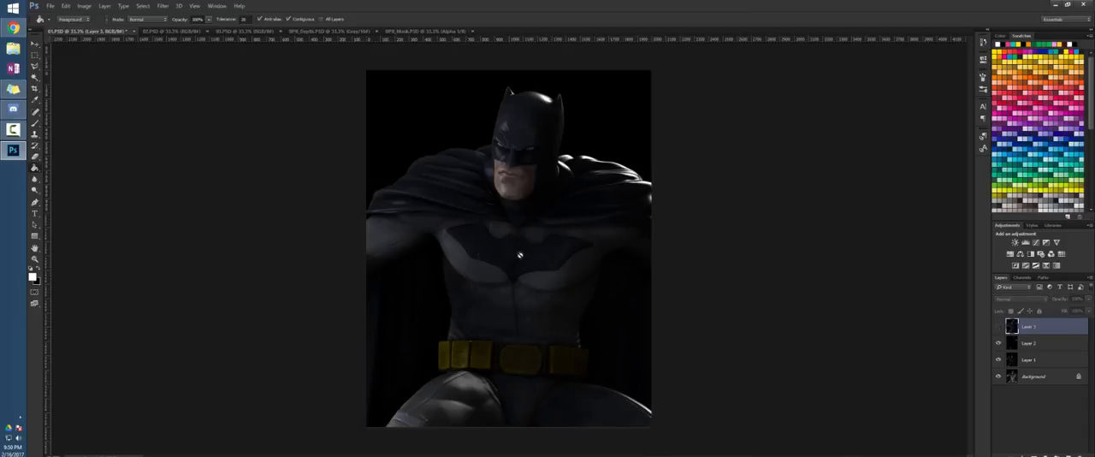
scroll(397, 193, up, 6)
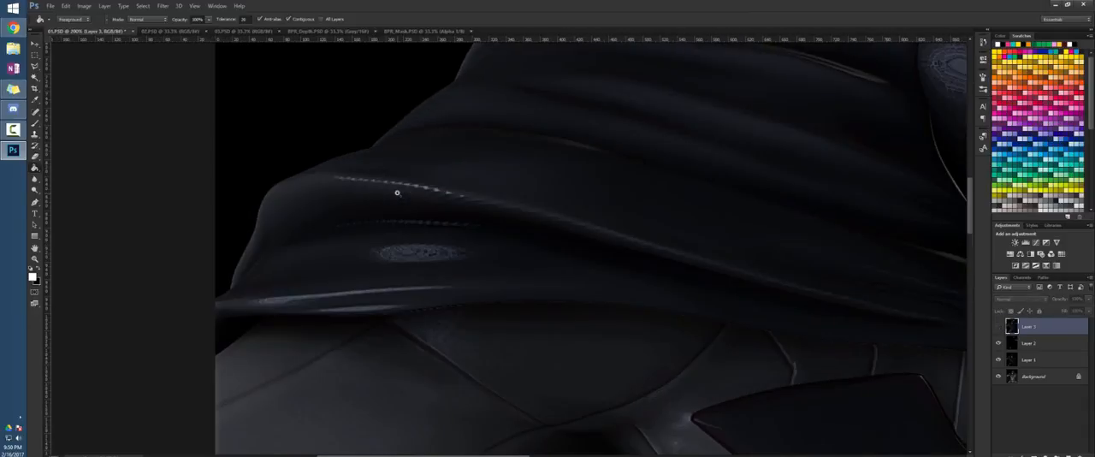
scroll(397, 192, up, 2)
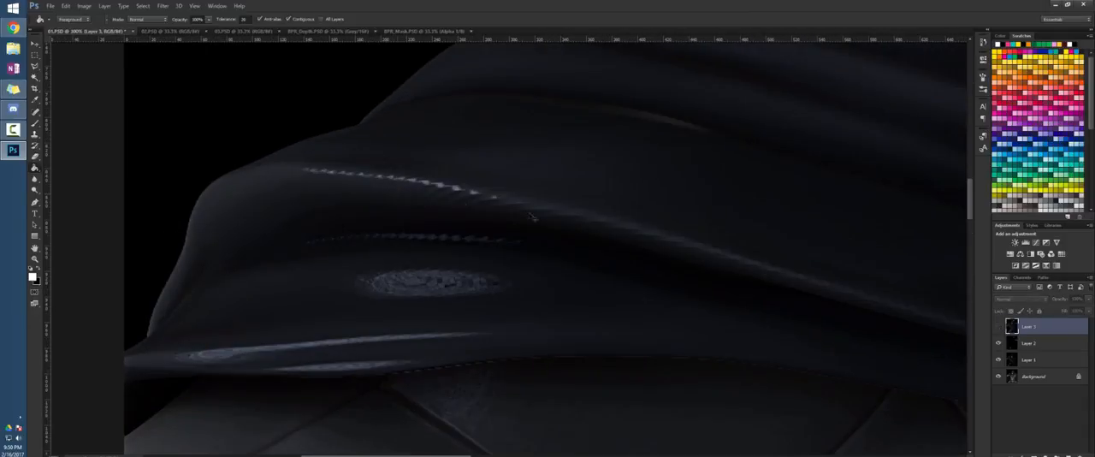
click(998, 327)
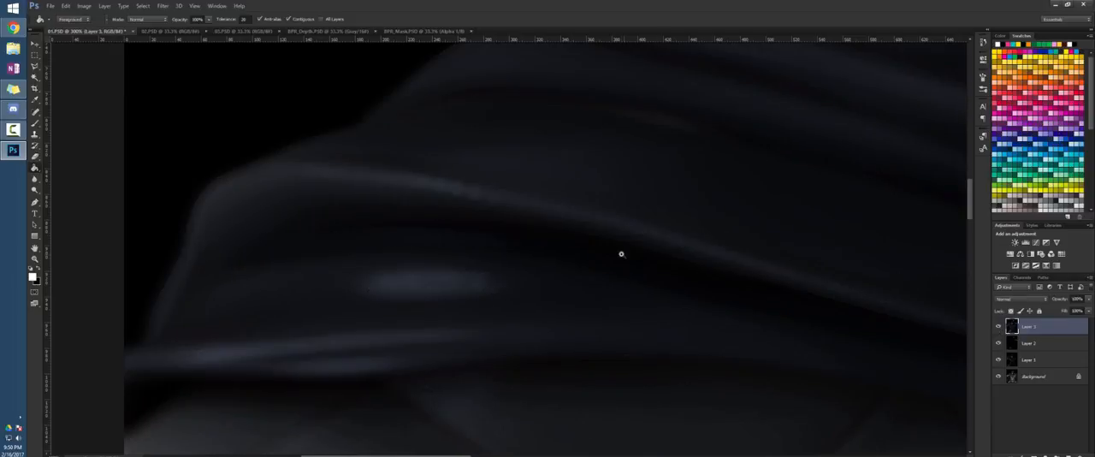
scroll(621, 254, down, 6)
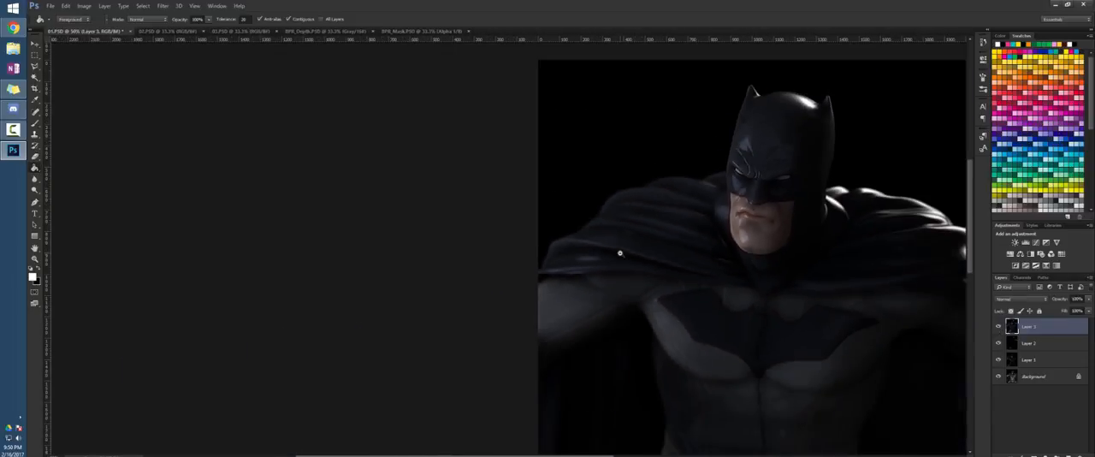
scroll(621, 253, down, 1)
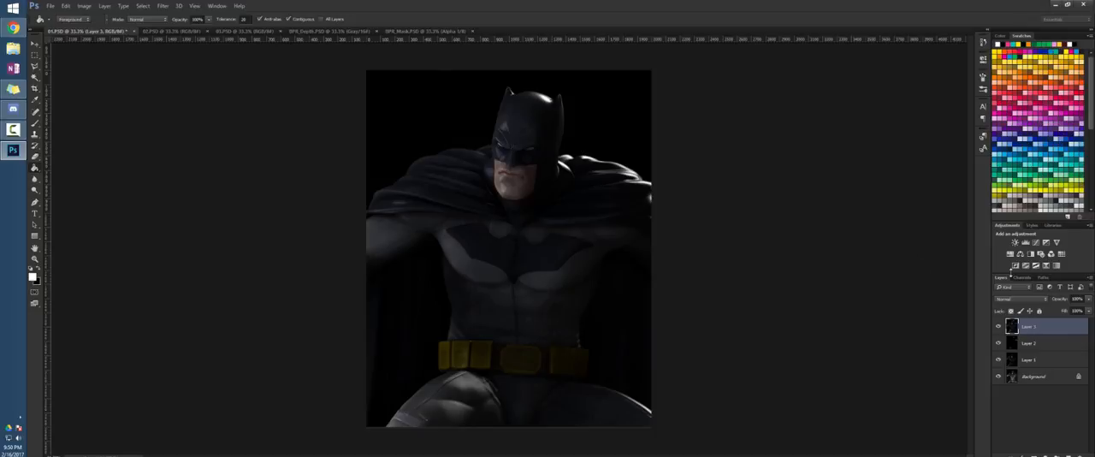
Load Alpha 1 as a selection, invert it, delete the black background from Layer 3 and deselect
click(1022, 277)
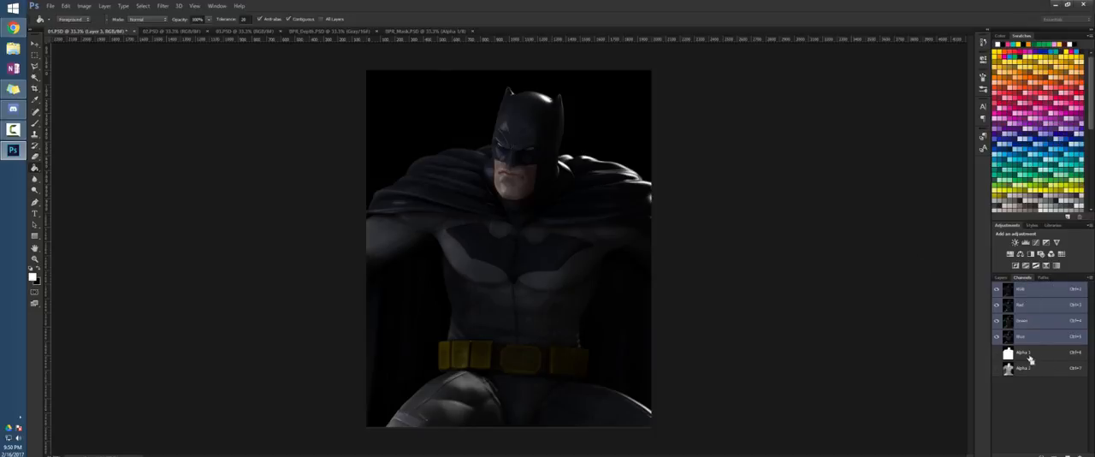
ctrl+click(1030, 359)
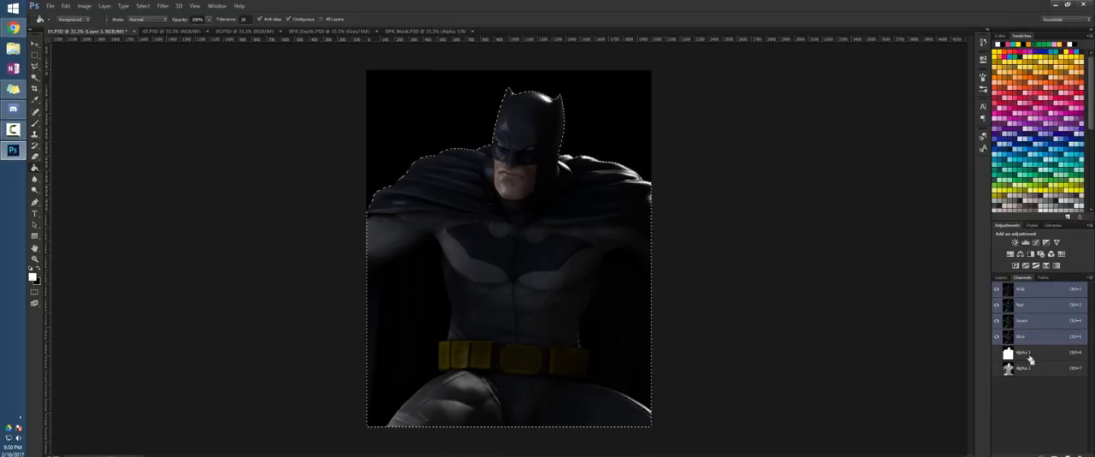
click(1000, 277)
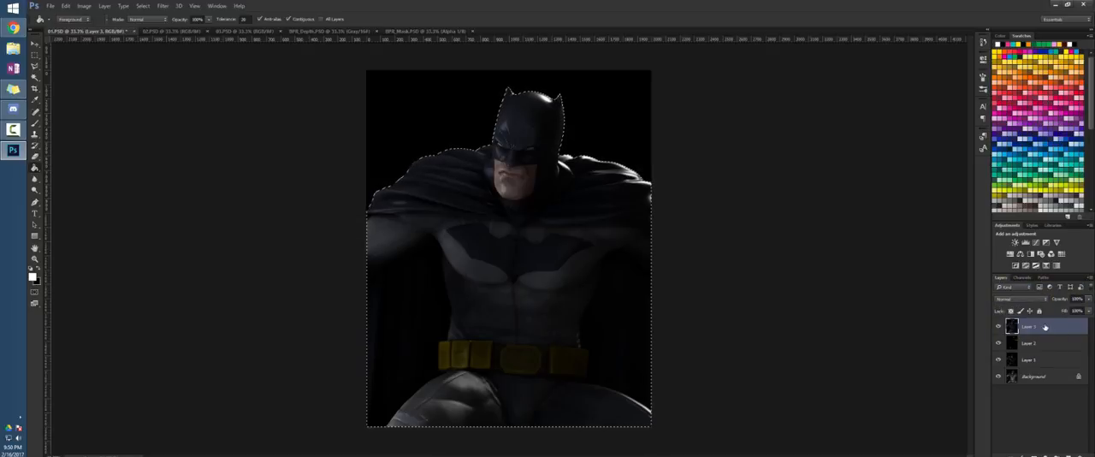
key(shift+ctrl+i)
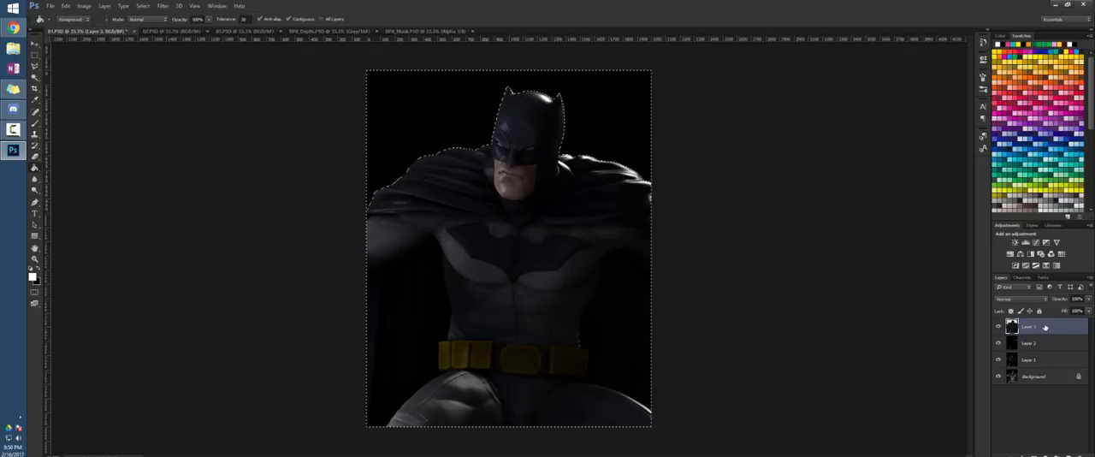
key(ctrl+d)
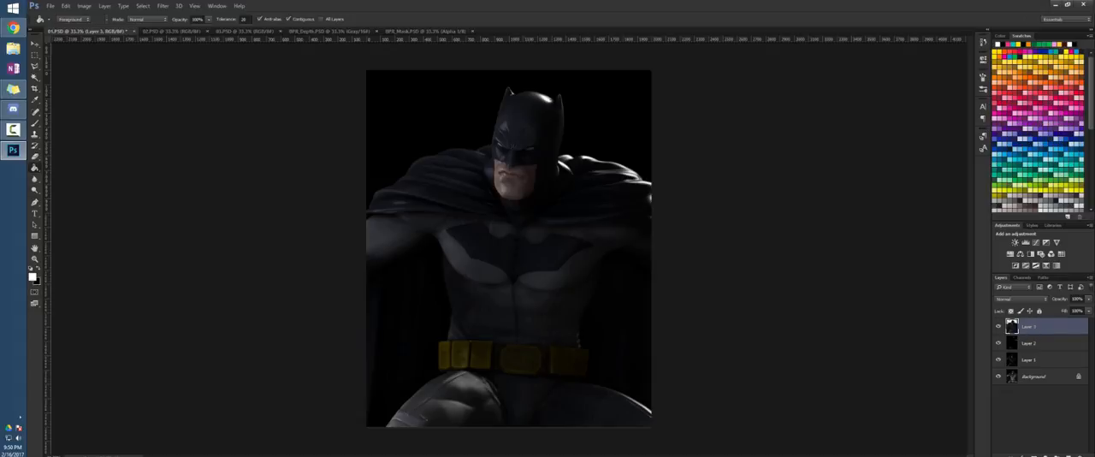
Switch to Chrome, copy the full-size Batmobile picture from the "arkham knight street" image results, and return to Photoshop
key(alt+Tab)
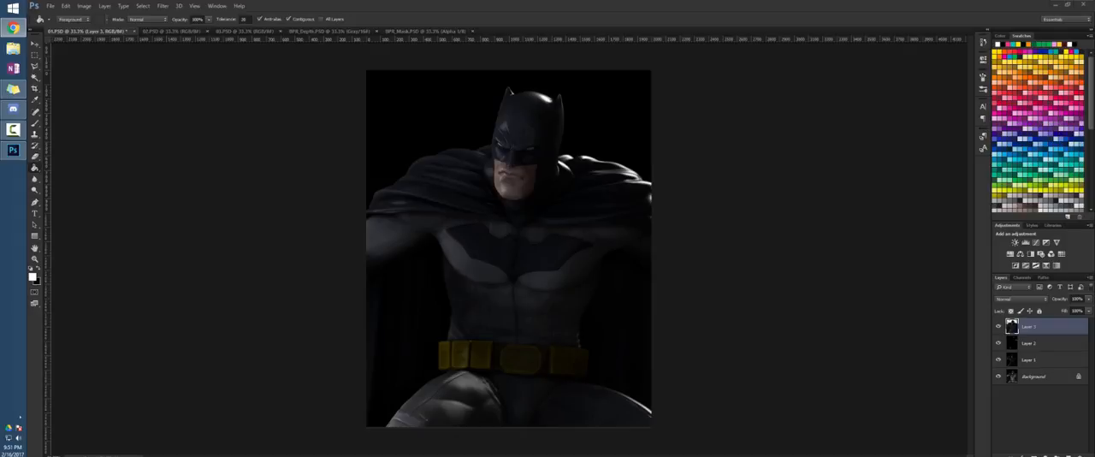
drag(1093, 19, 950, 2)
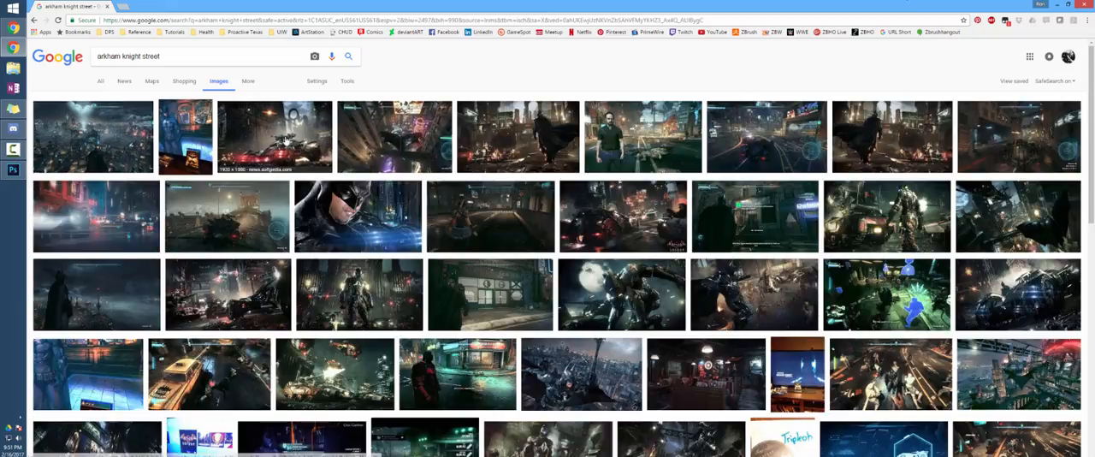
click(274, 136)
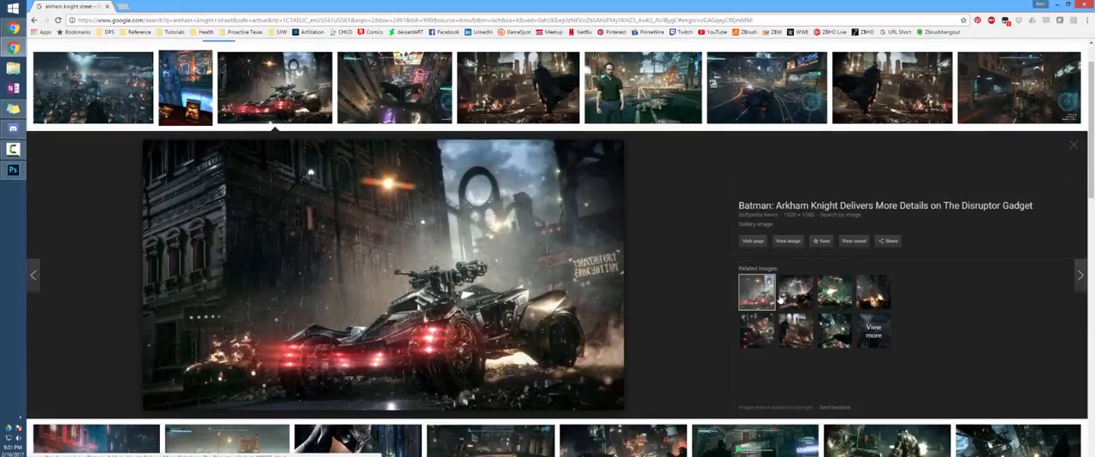
click(788, 241)
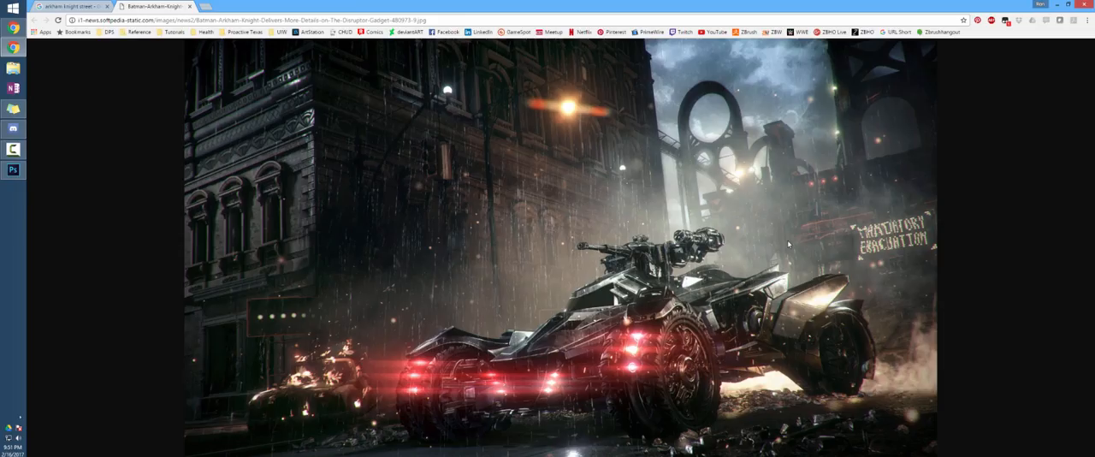
right_click(570, 258)
click(623, 283)
key(alt+Tab)
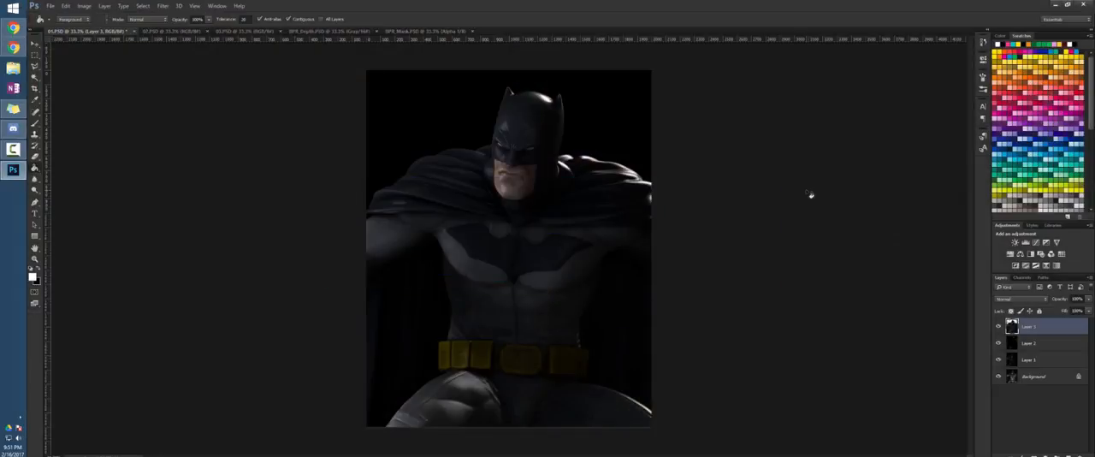
Paste the Batmobile street picture on a new layer below Layer 3, enlarge it to about 263% and position it behind Batman
click(1043, 343)
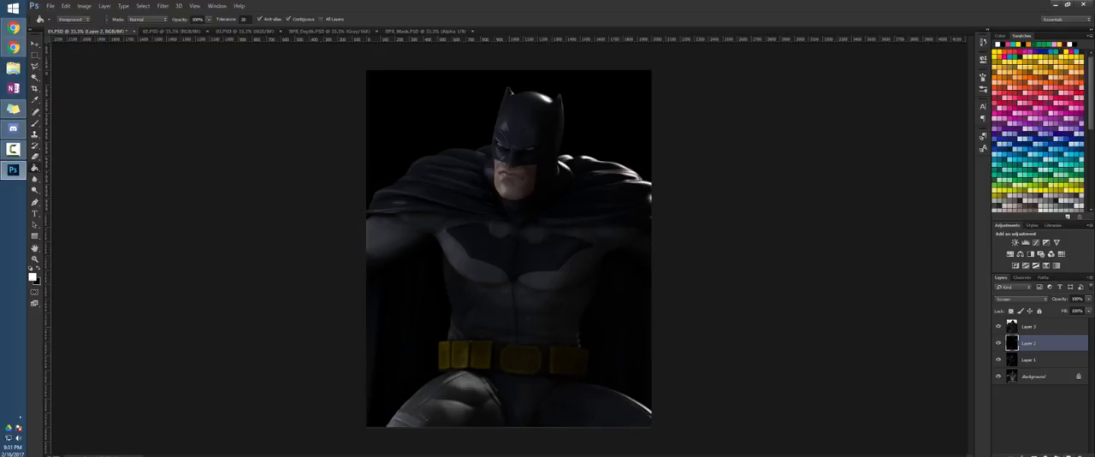
click(1067, 455)
key(ctrl+v)
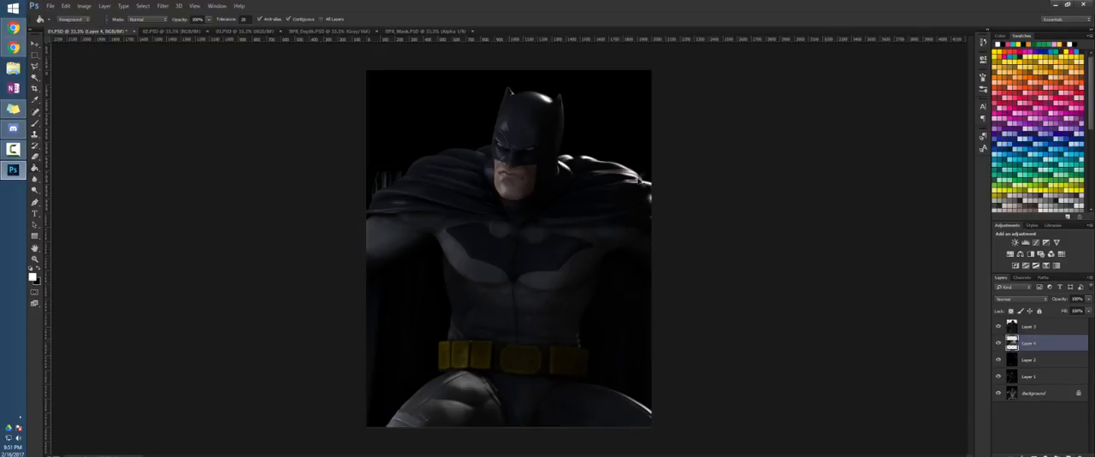
key(ctrl+t)
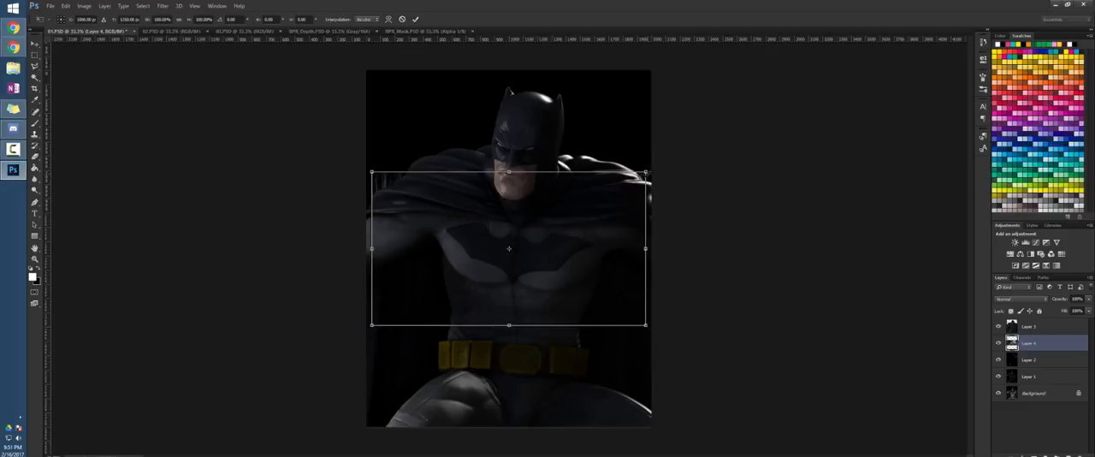
drag(645, 171, 889, 41)
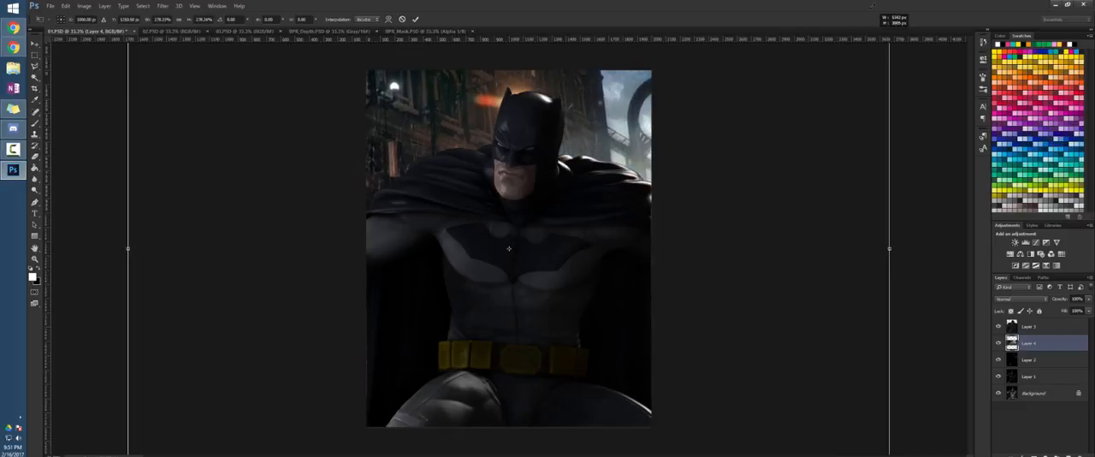
drag(873, 5, 853, 16)
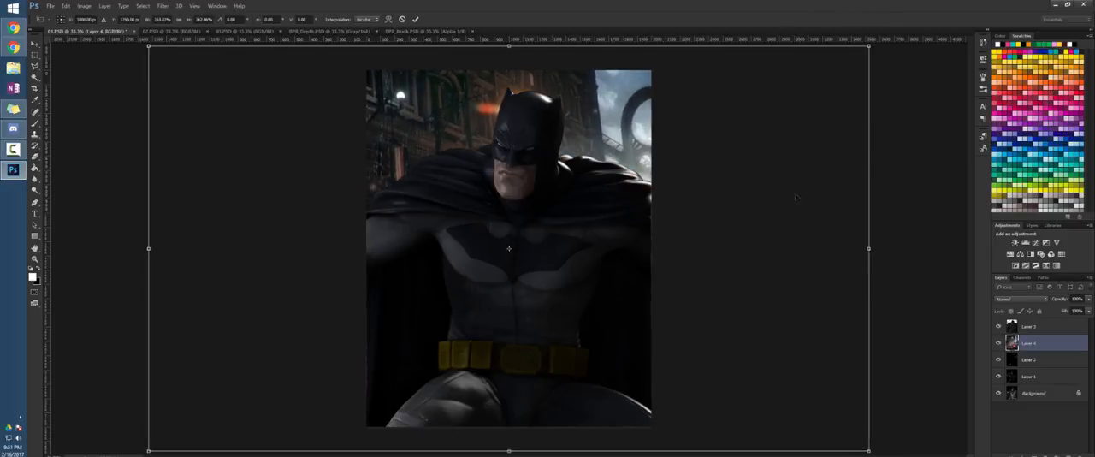
drag(736, 266, 614, 194)
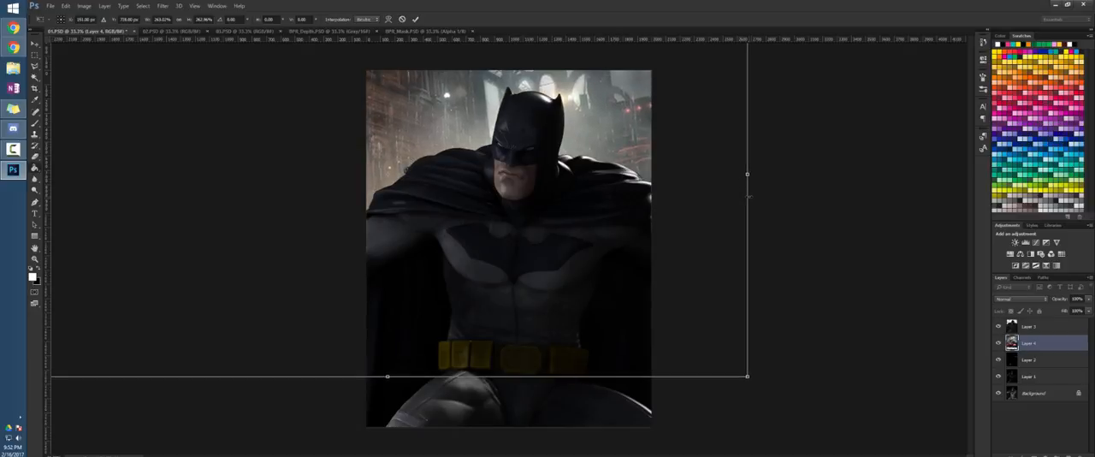
key(Return)
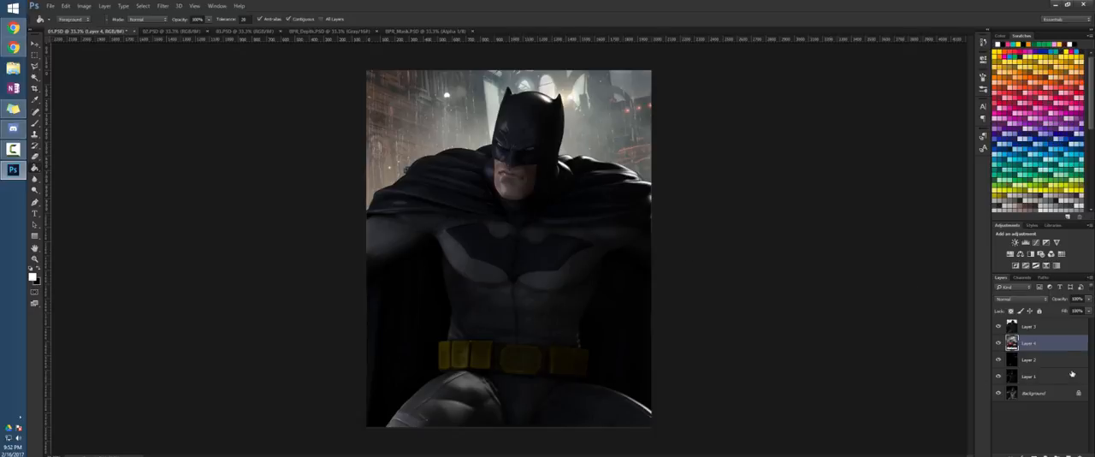
Stamp all visible layers into a new top layer and open it in the Camera Raw Filter with a side-by-side before/after preview
click(1049, 326)
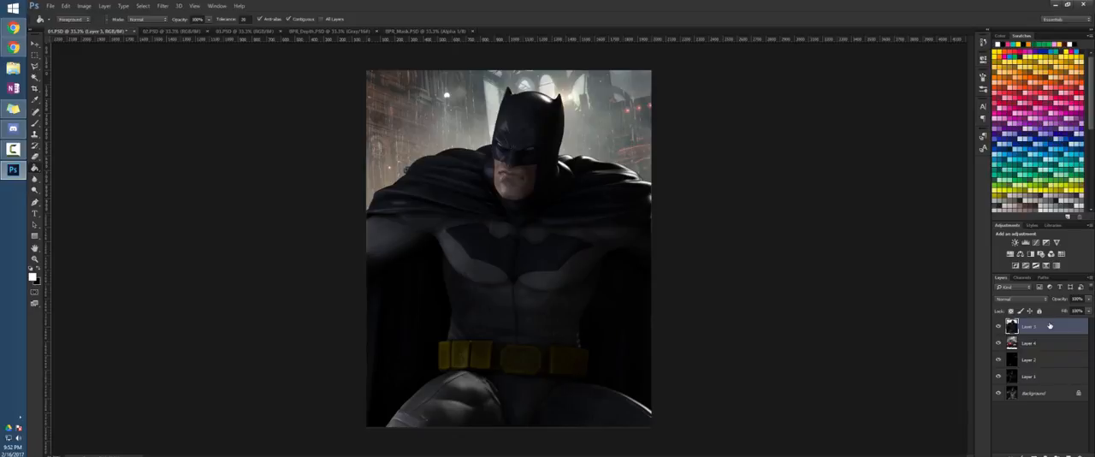
key(ctrl+shift+alt+e)
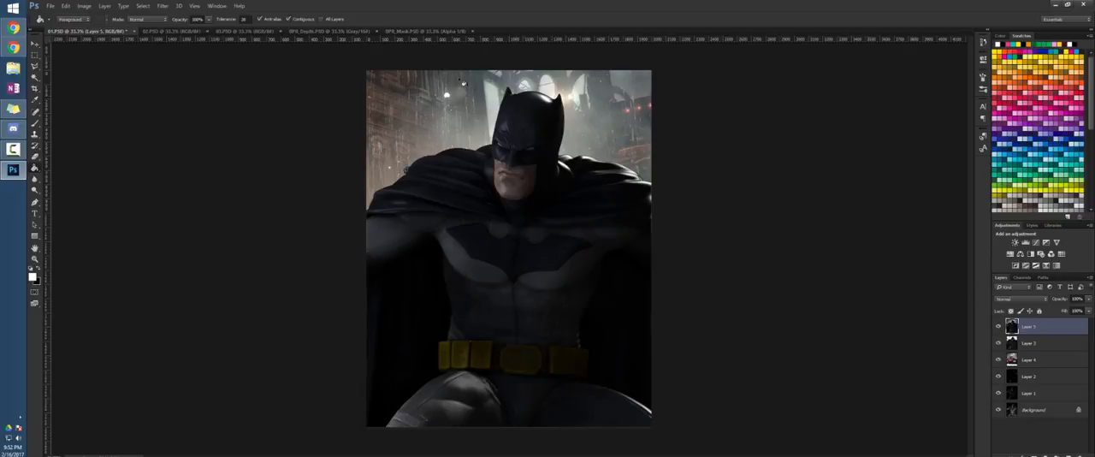
click(162, 6)
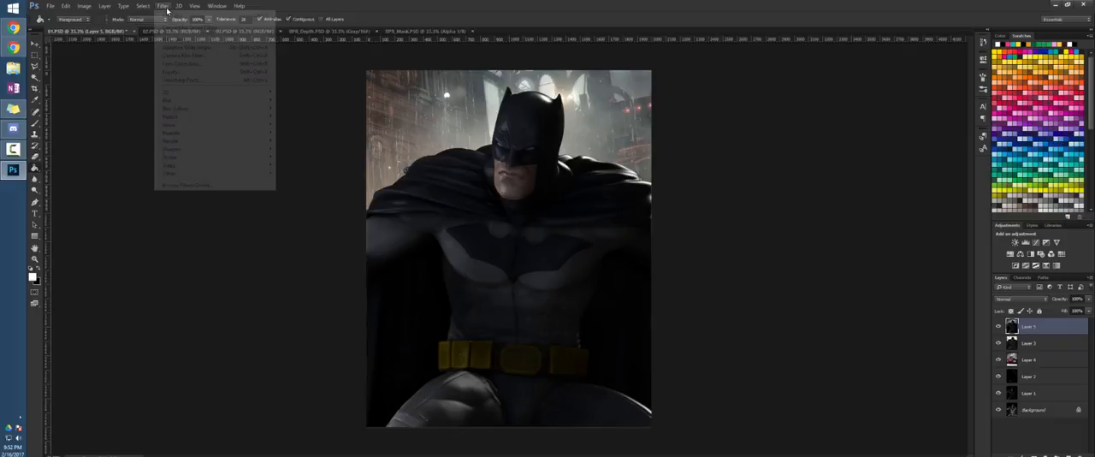
click(191, 57)
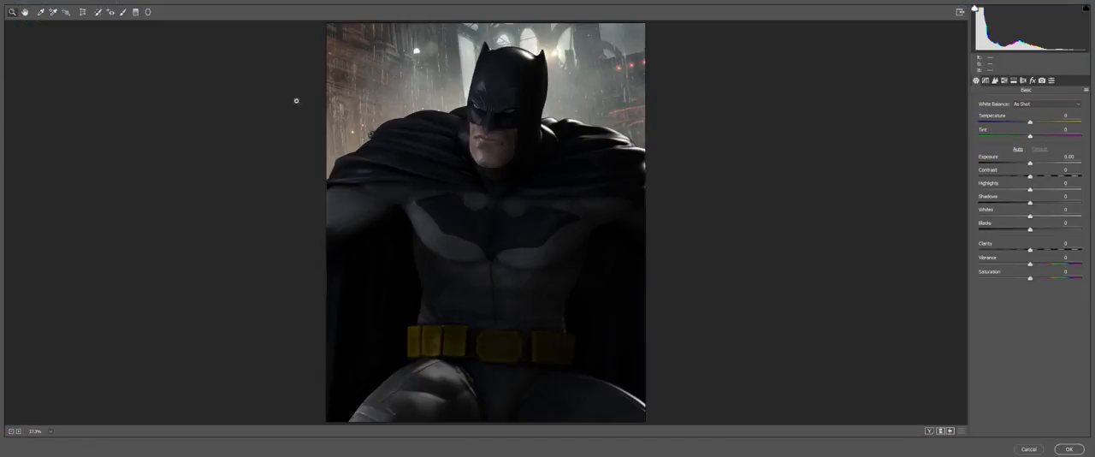
click(929, 430)
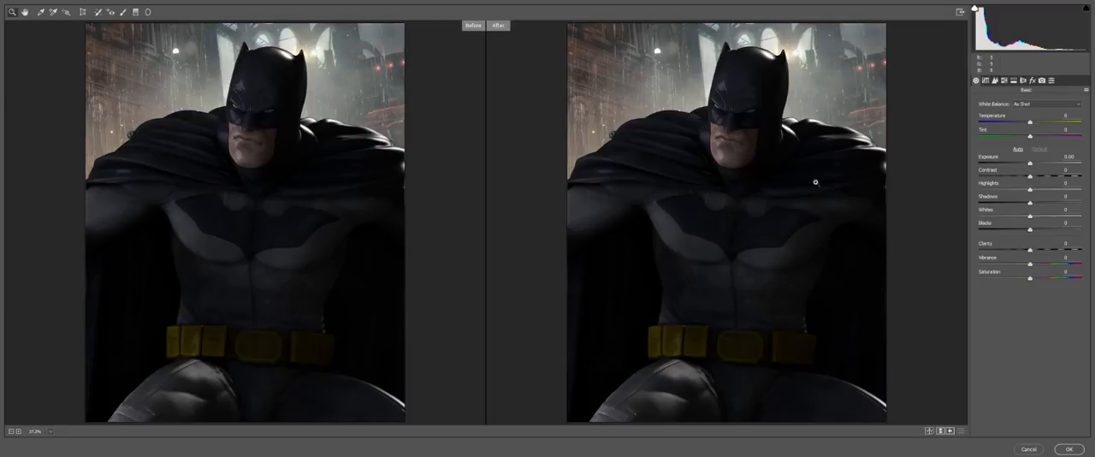
Cool the image's white balance by setting temperature to -20 and tint to +8
drag(1031, 123, 1018, 125)
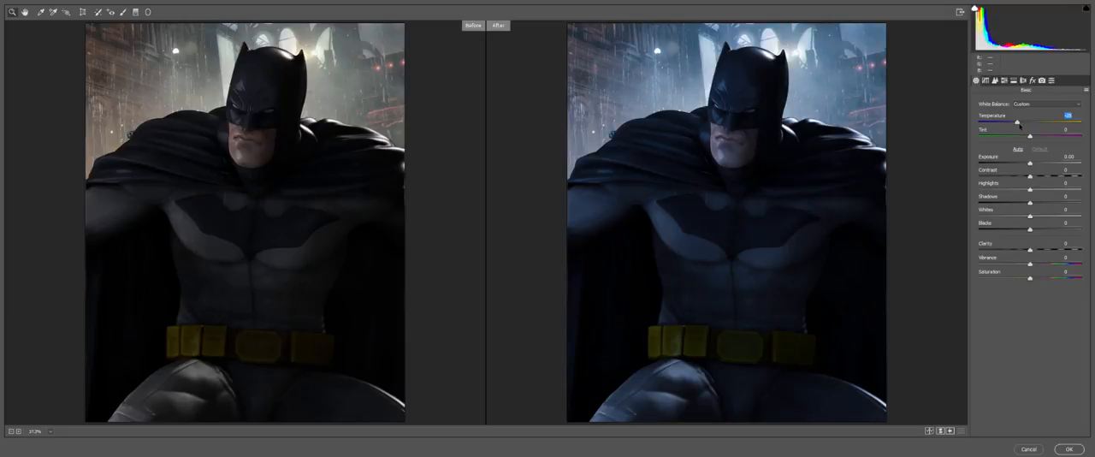
mouse_move(1019, 125)
mouse_down()
mouse_move(1064, 126)
mouse_move(1015, 136)
mouse_move(1025, 130)
mouse_up()
mouse_move(1031, 138)
mouse_down()
mouse_move(1052, 134)
mouse_move(1034, 138)
mouse_up()
Set exposure to +0.65, contrast +29, highlights +8, shadows +32, whites +15, blacks +49, clarity +35 and saturation about +22
drag(1031, 164, 1034, 195)
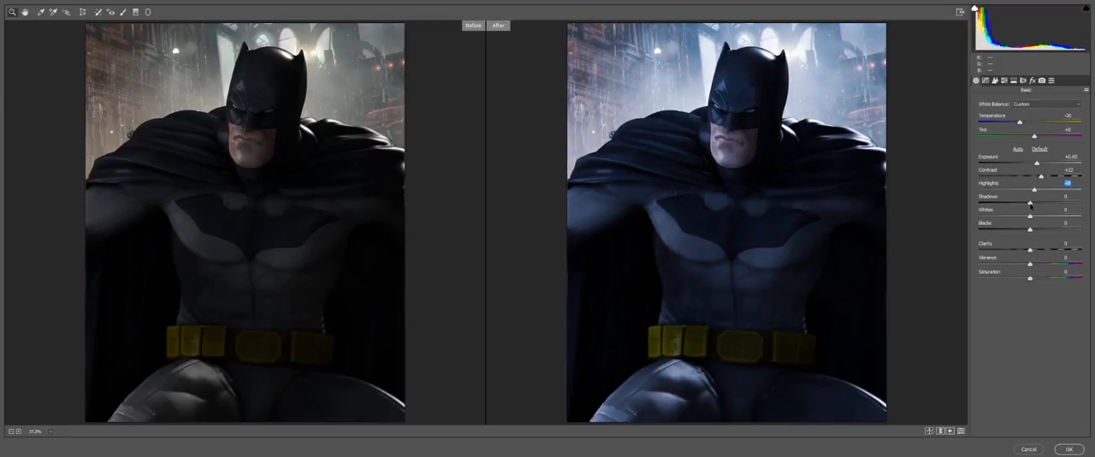
drag(1031, 203, 1045, 177)
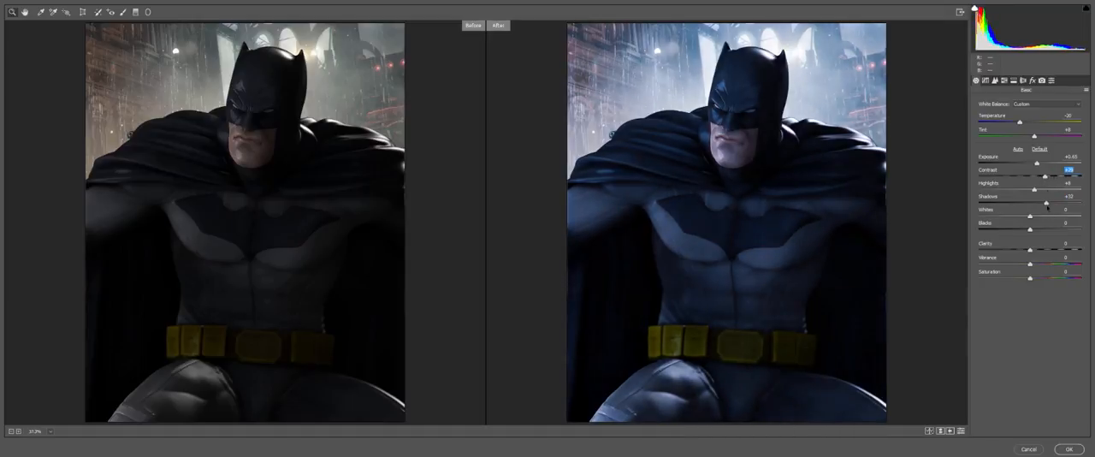
mouse_move(1030, 216)
mouse_down()
mouse_move(1069, 222)
mouse_move(1029, 228)
mouse_move(1040, 229)
mouse_up()
drag(1029, 231, 1056, 228)
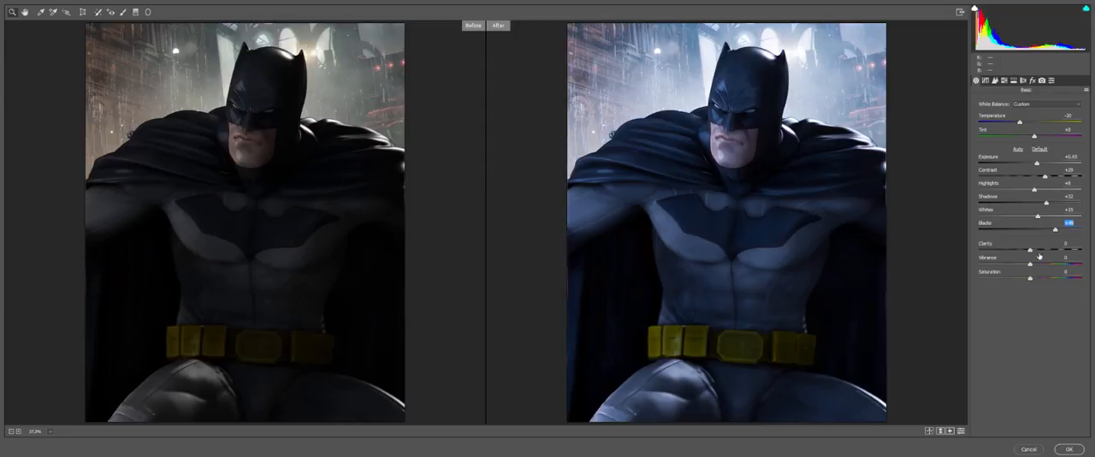
drag(1030, 250, 1083, 247)
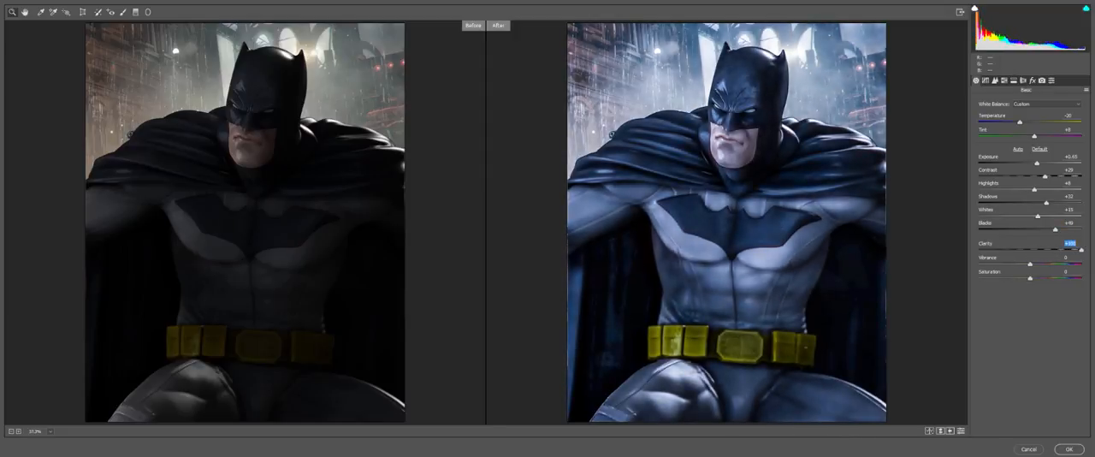
drag(1081, 250, 1039, 280)
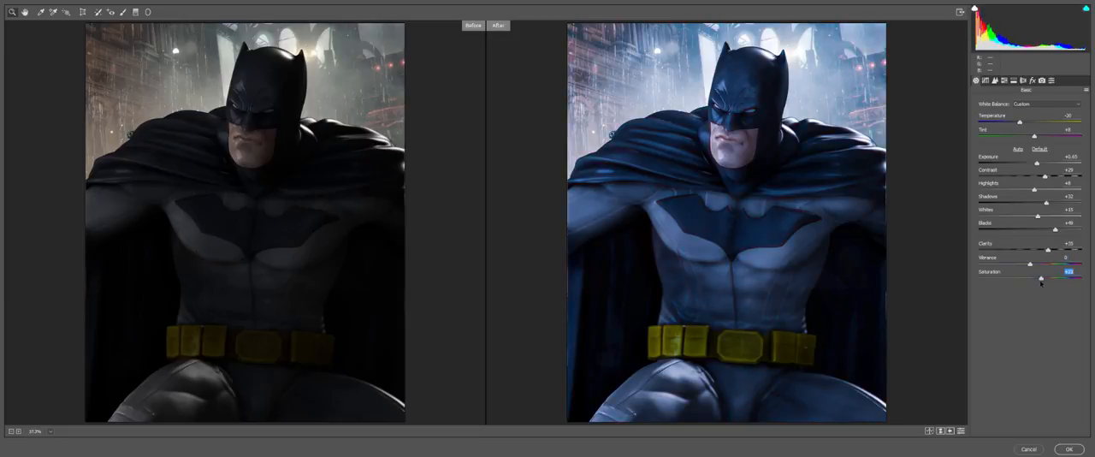
Sharpen the image, add a dark post-crop vignette of about -22, and apply the Camera Raw adjustments
click(995, 80)
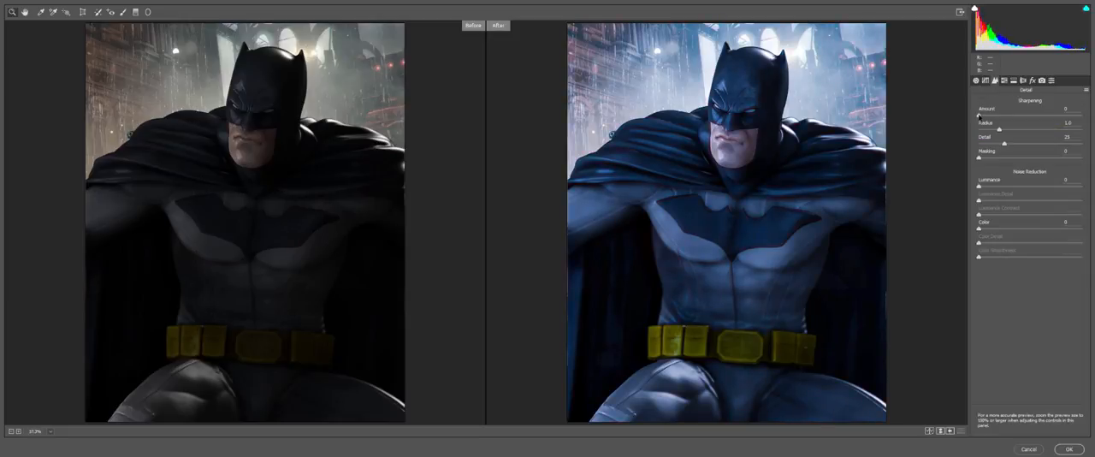
drag(989, 119, 1030, 137)
click(1032, 82)
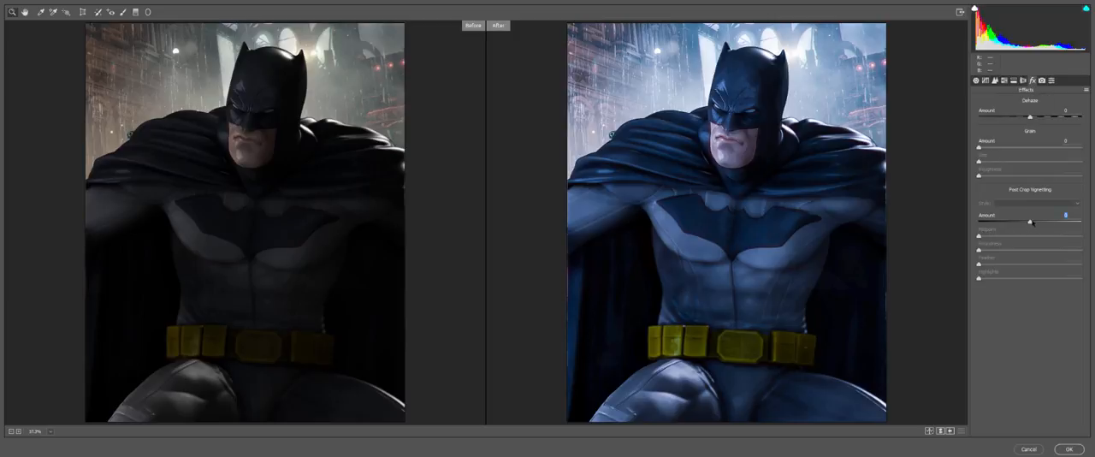
drag(1032, 223, 1020, 225)
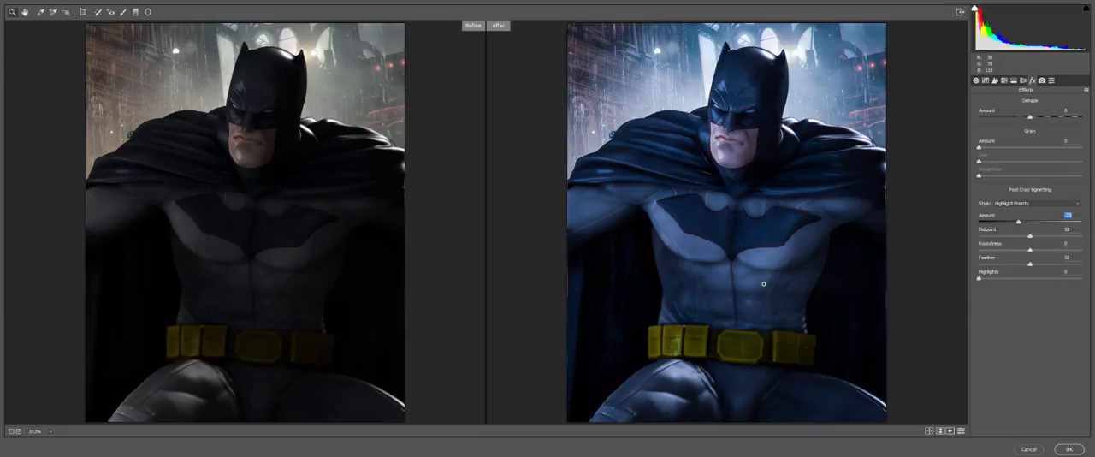
click(1063, 450)
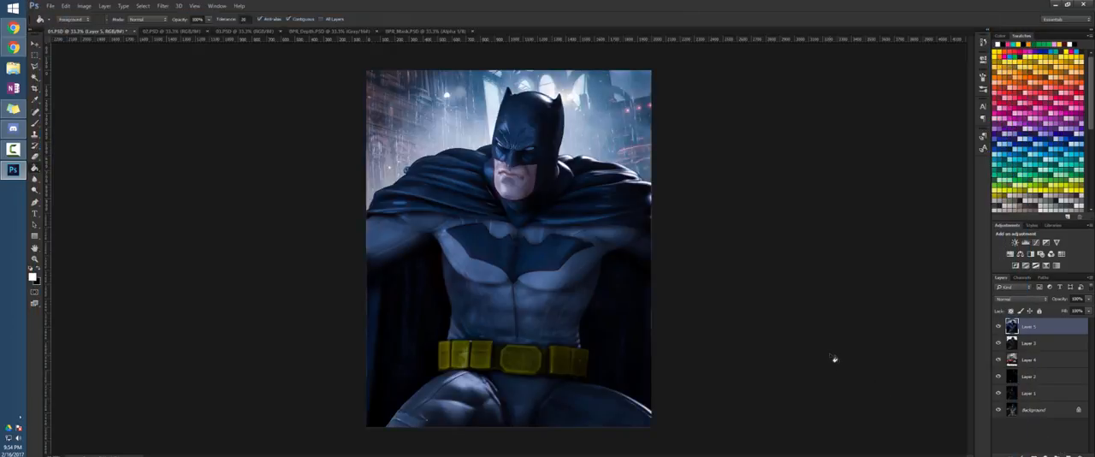
Compare the image before and after the Camera Raw grade by undoing and redoing the filter
key(ctrl+z)
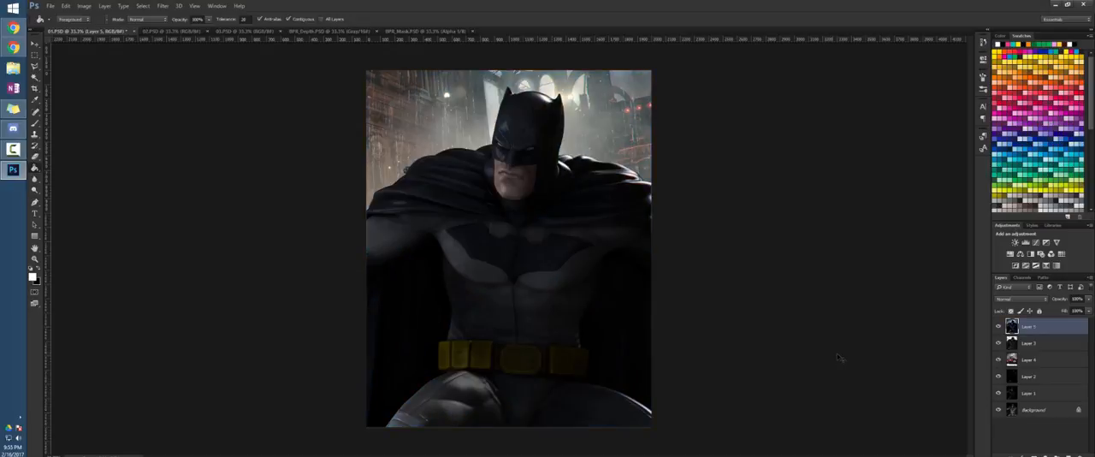
key(ctrl+z)
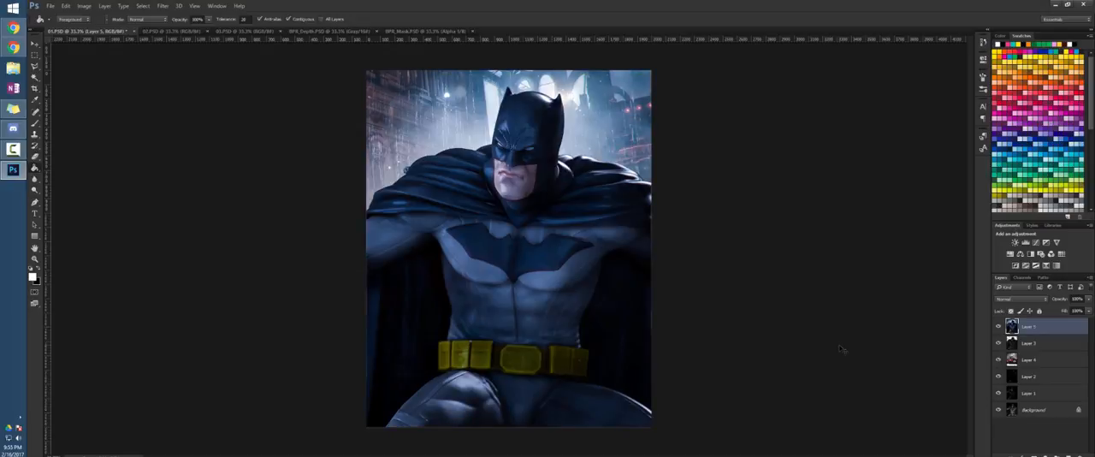
key(ctrl+z)
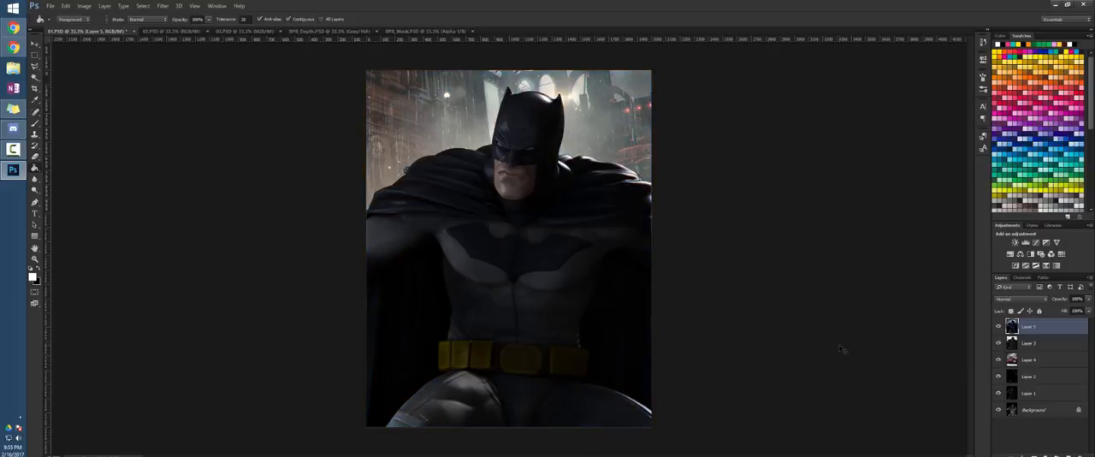
key(ctrl+z)
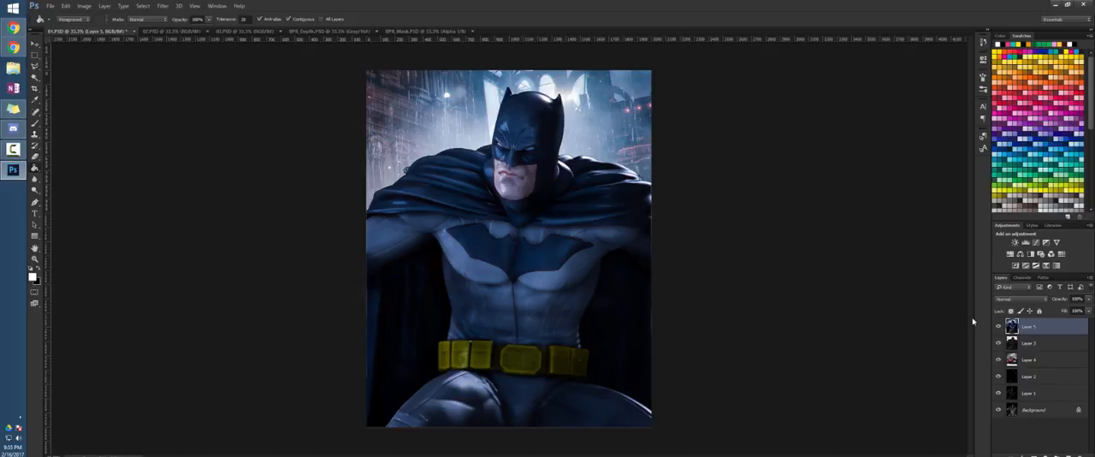
Examine what each layer contributes by switching the visibility of Layers 1 to 5, ending with the graded top layer shown
click(998, 327)
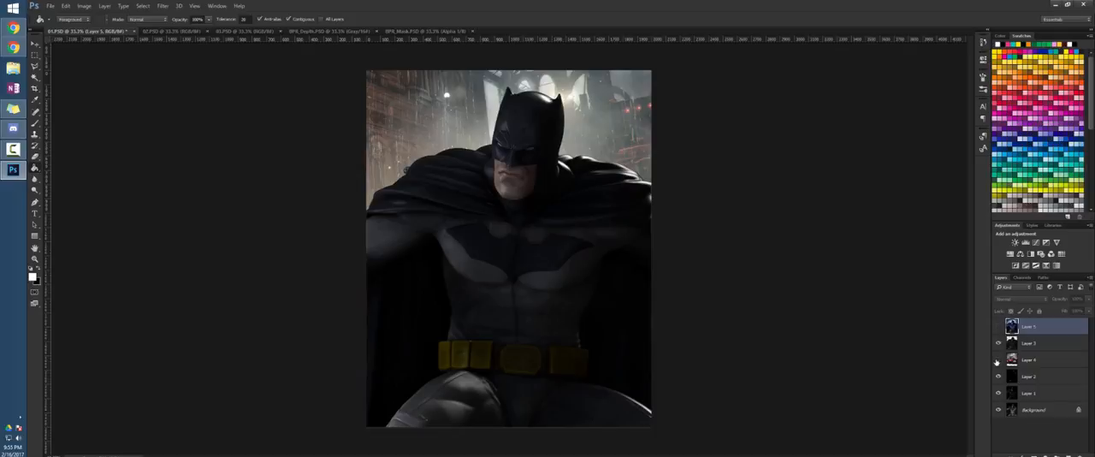
click(997, 360)
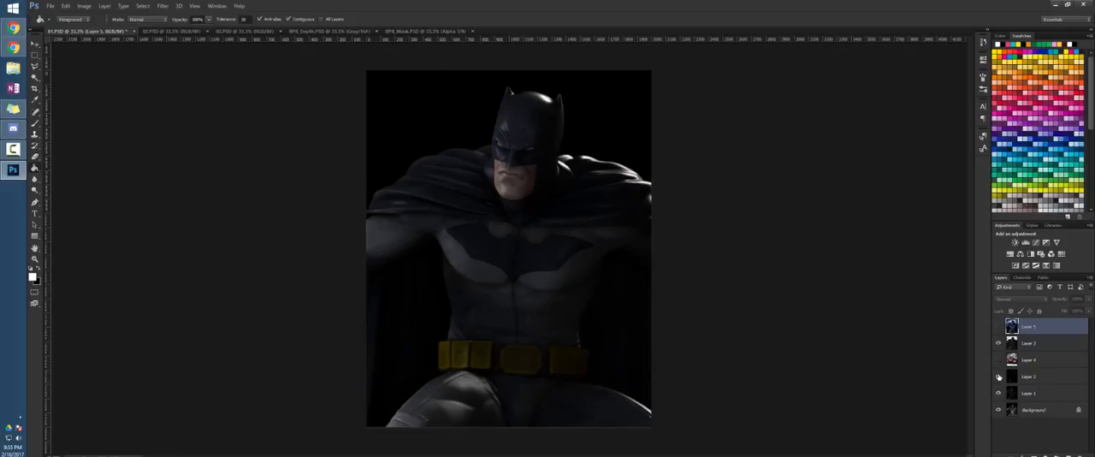
click(997, 343)
click(998, 377)
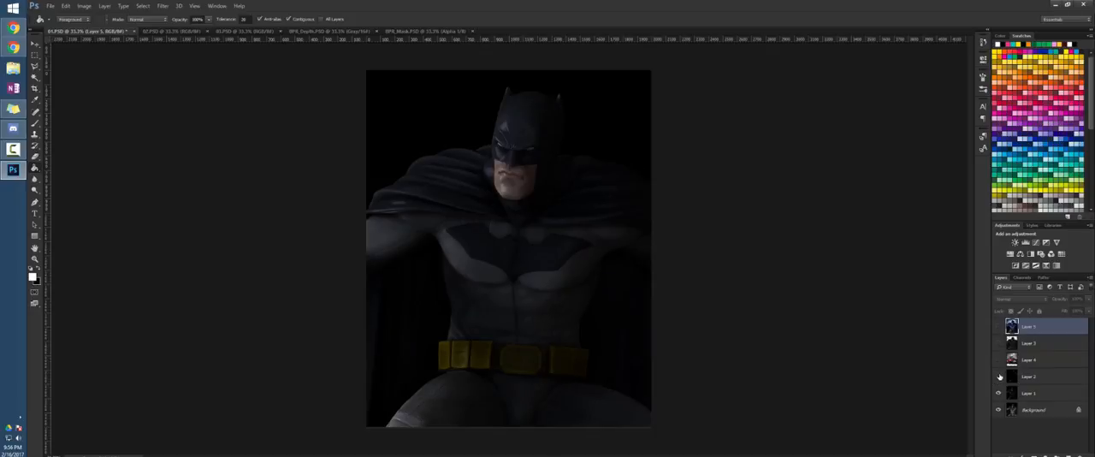
click(999, 393)
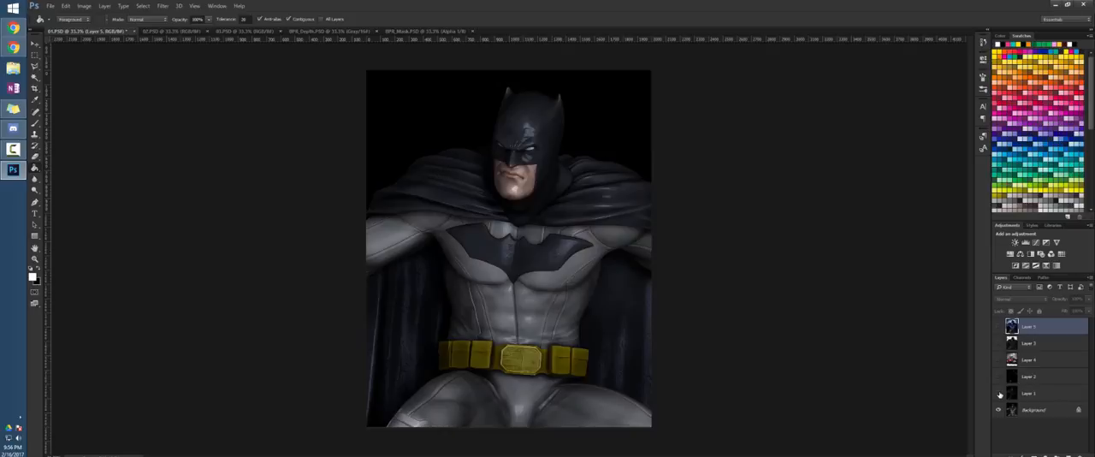
click(999, 377)
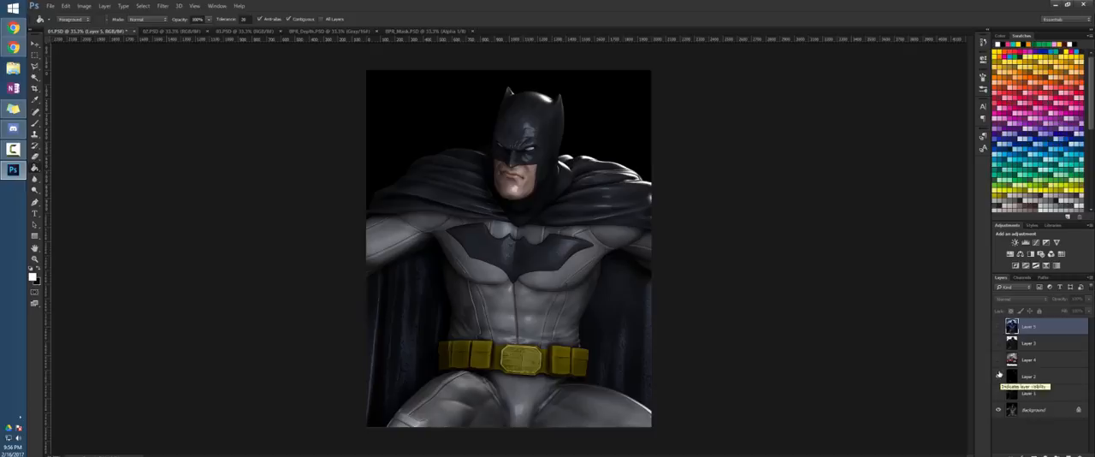
click(1000, 342)
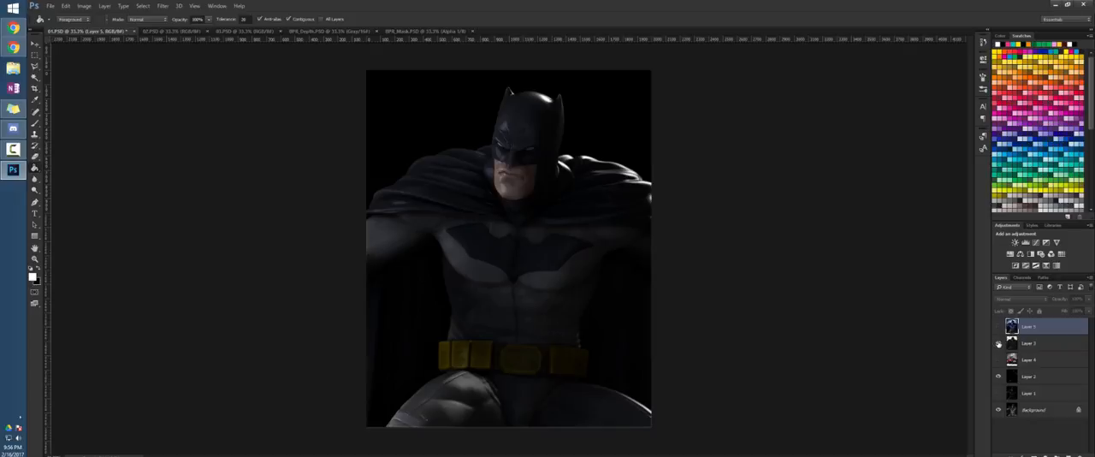
click(998, 327)
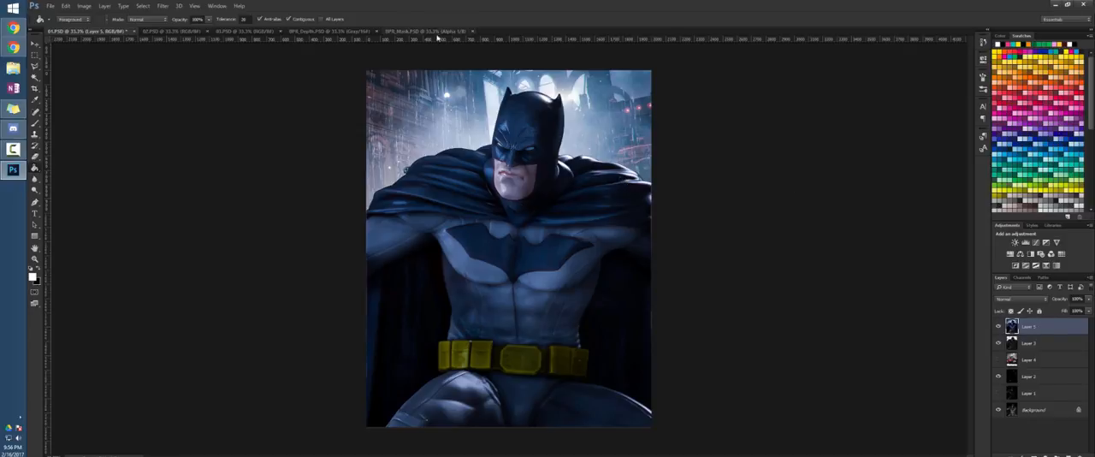
Open the Camera Raw Filter on the top layer and split-tone the highlights with hue 179 and saturation about 18
click(163, 6)
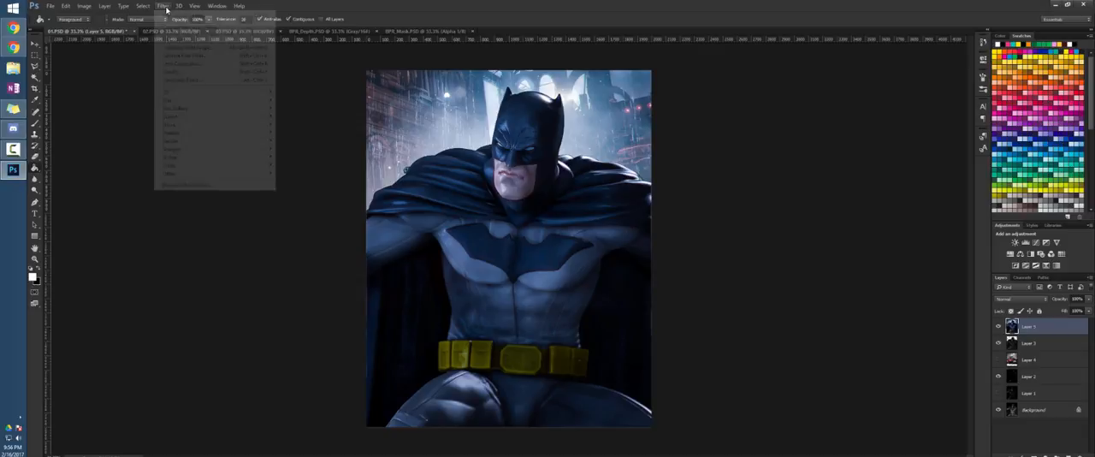
click(181, 56)
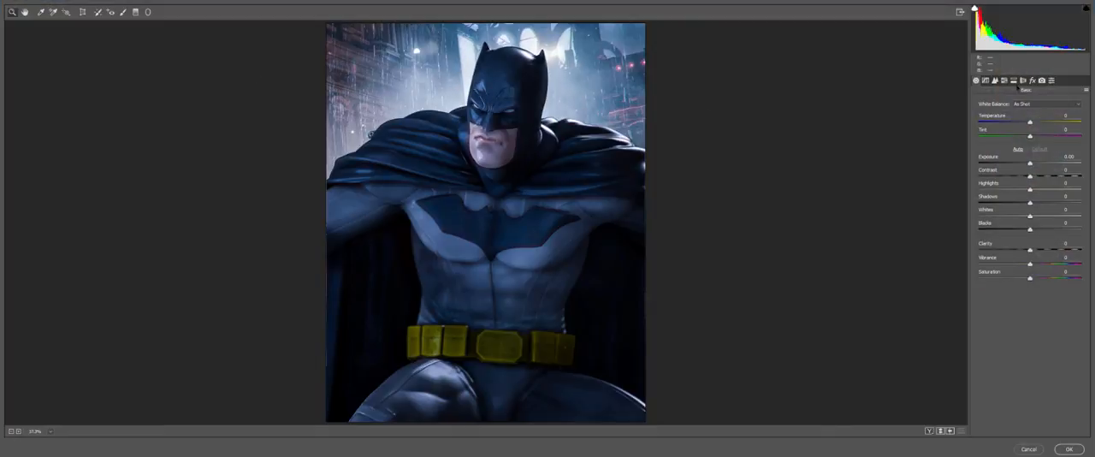
click(1004, 81)
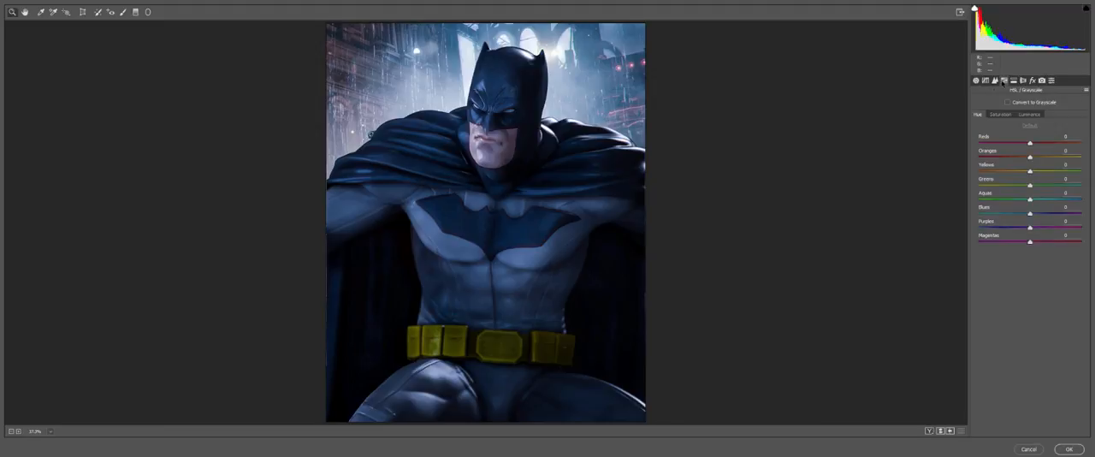
click(1014, 81)
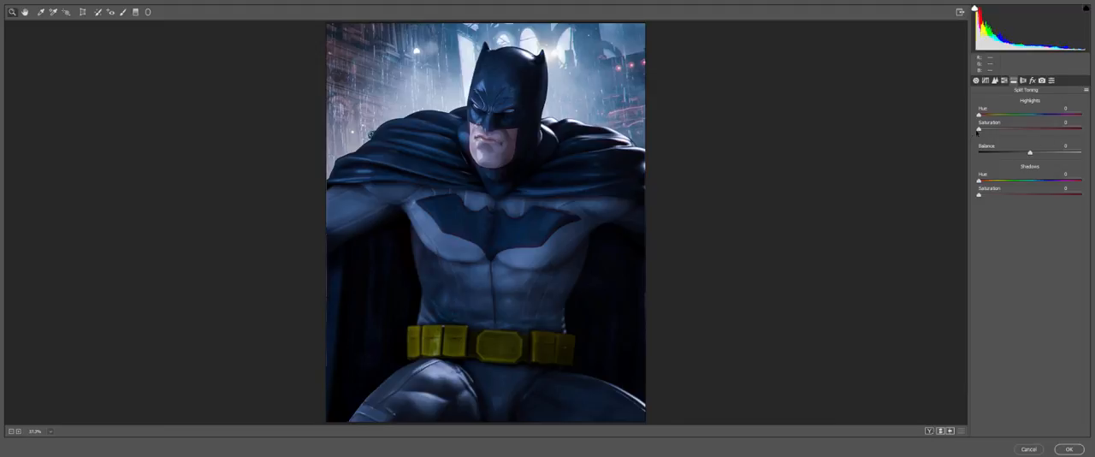
mouse_move(979, 129)
mouse_down()
mouse_move(1030, 129)
mouse_move(1015, 129)
mouse_move(1030, 115)
mouse_move(997, 129)
mouse_up()
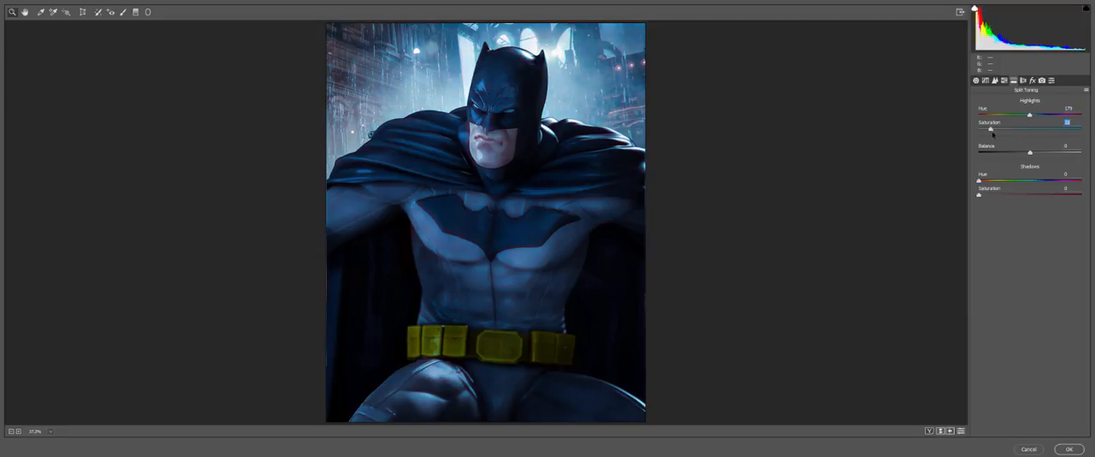
Set the split-toning balance to +4 and the shadows to hue about 38 and saturation about 48, comparing before and after side by side
mouse_move(1030, 153)
mouse_down()
mouse_move(979, 153)
mouse_move(1082, 153)
mouse_move(1031, 154)
mouse_up()
mouse_move(1016, 181)
mouse_down()
mouse_move(1054, 178)
mouse_move(1011, 179)
mouse_move(1046, 174)
mouse_move(1010, 169)
mouse_move(1037, 171)
mouse_move(1023, 172)
mouse_up()
mouse_move(979, 181)
mouse_down()
mouse_move(1029, 180)
mouse_move(999, 180)
mouse_move(1040, 195)
mouse_move(995, 180)
mouse_up()
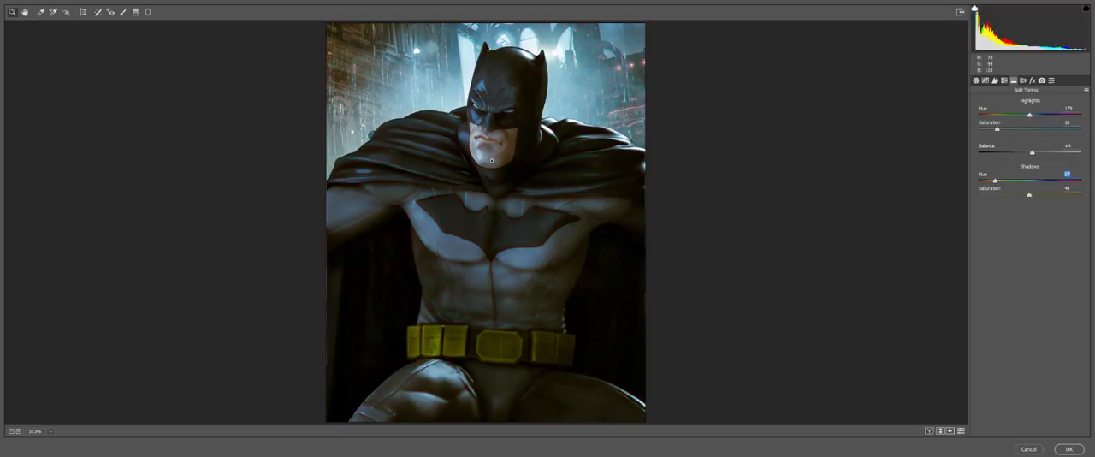
mouse_move(995, 181)
mouse_down()
mouse_move(1051, 181)
mouse_move(995, 180)
mouse_move(991, 195)
mouse_up()
click(930, 431)
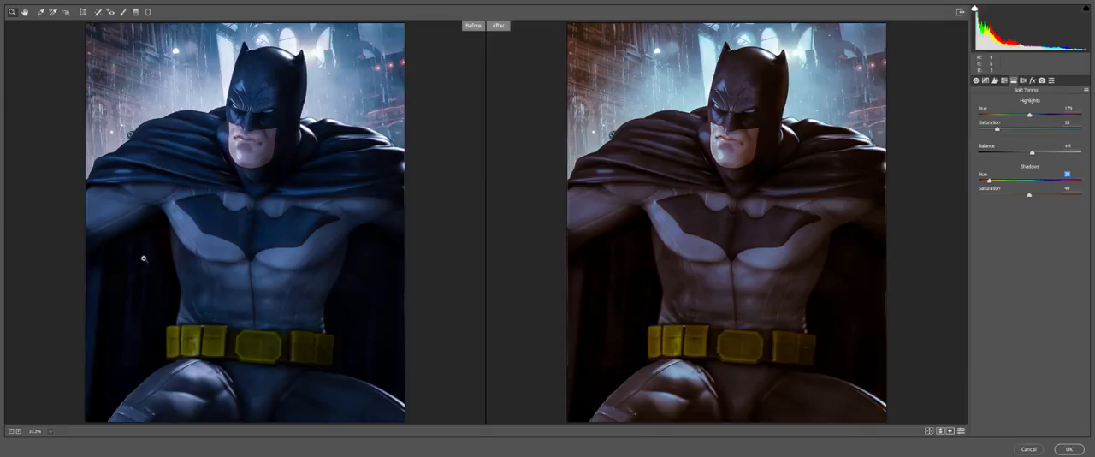
Set the shadow saturation to about 19 and the highlight saturation to about 29, and apply the split toning
drag(1030, 195, 1003, 203)
drag(997, 130, 964, 138)
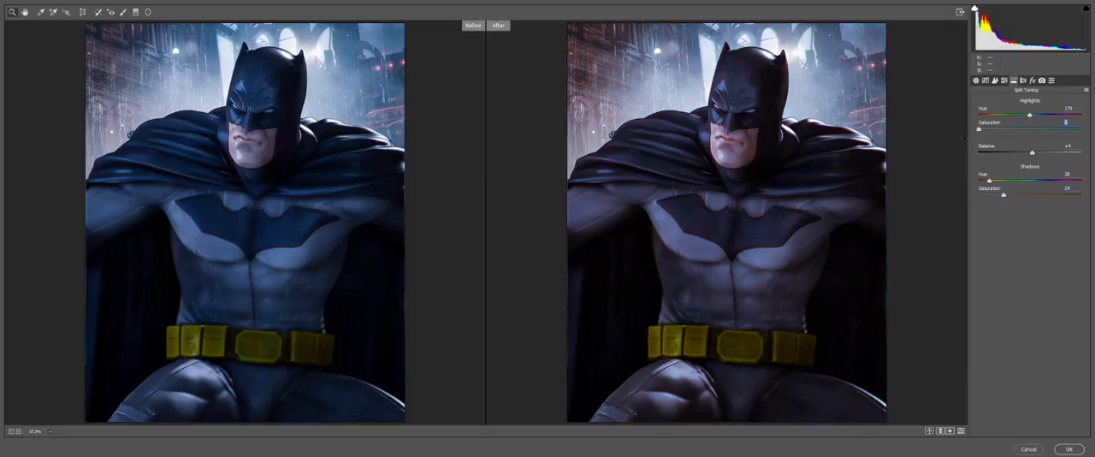
drag(1006, 196, 998, 192)
drag(981, 130, 1011, 140)
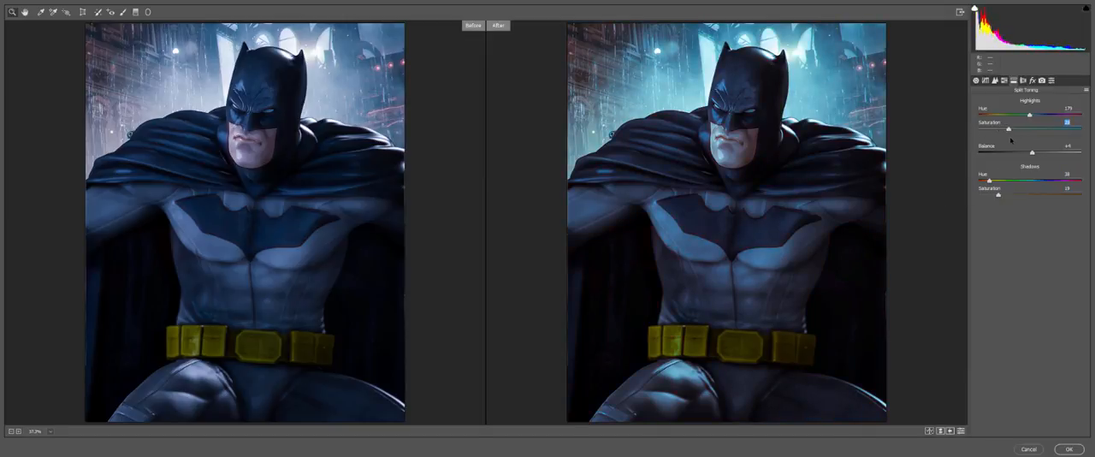
click(1069, 449)
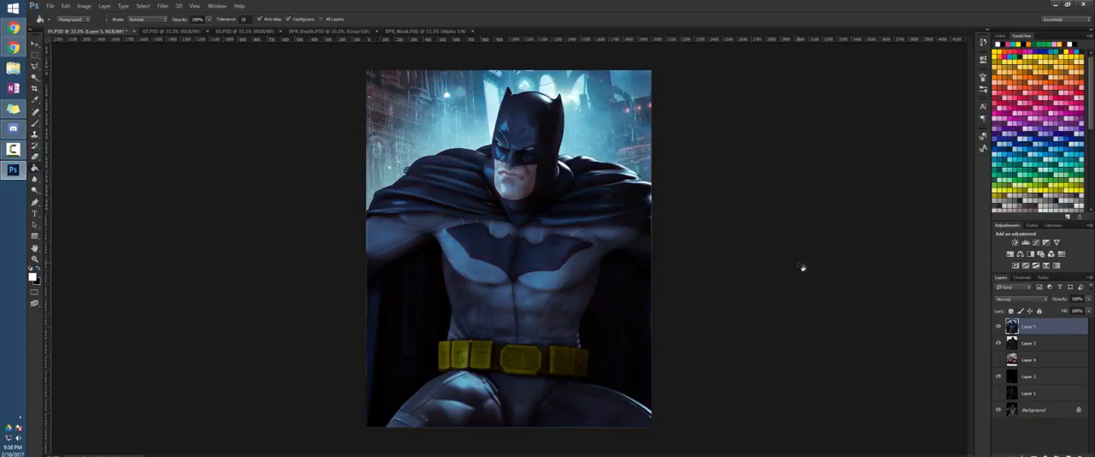
Compare the image with and without the split-toned top layer by toggling its visibility
click(999, 326)
click(998, 326)
click(998, 327)
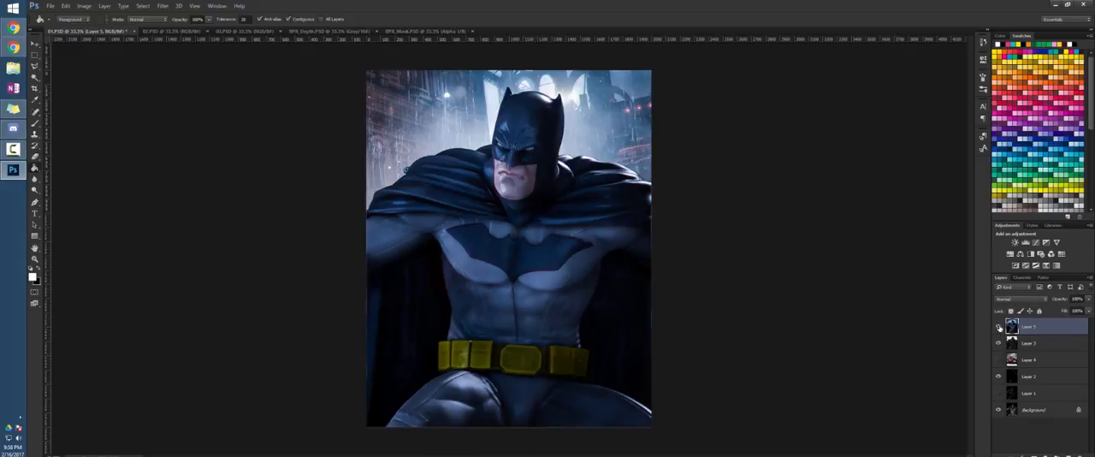